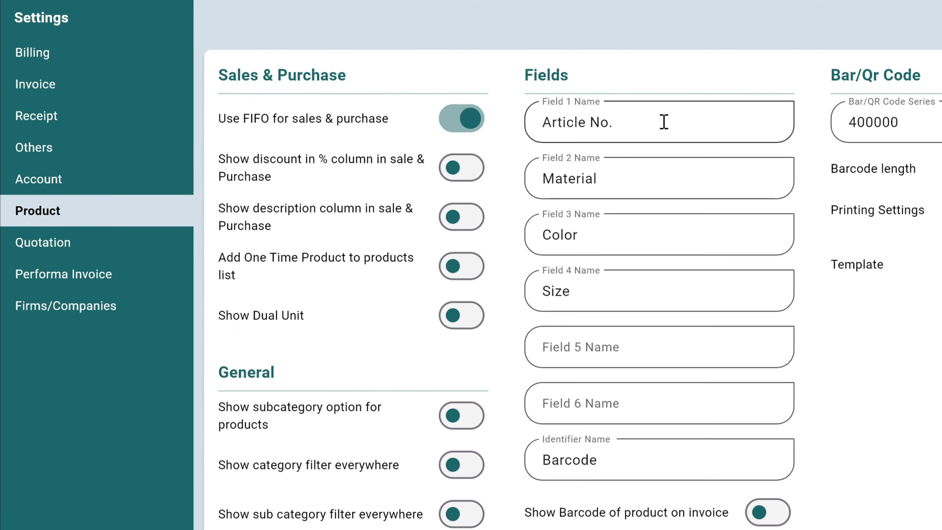
Step: Rename product fields 1, 2 and 3 to MFG, EXP and BATCH
{"action": "left_click_drag", "start_coordinate": [556, 102], "coordinate": [408, 86]}
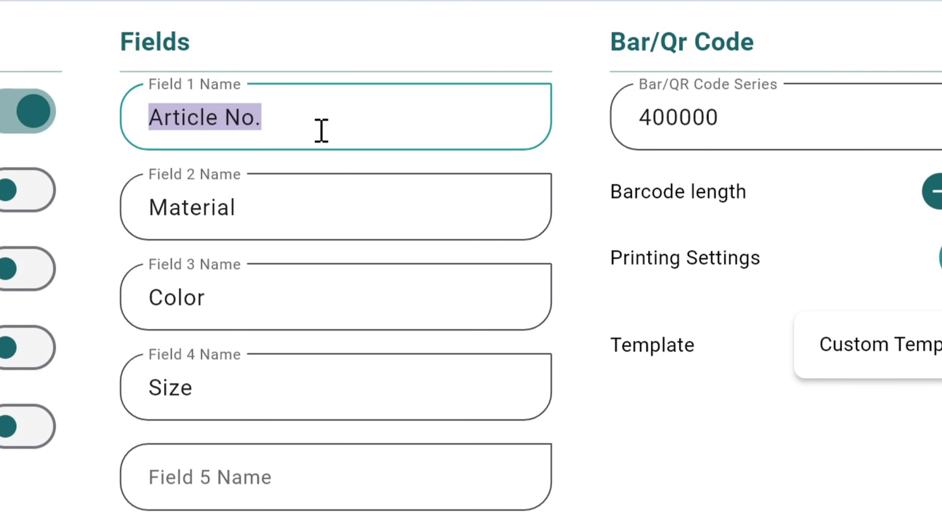
{"action": "type", "text": "MFG"}
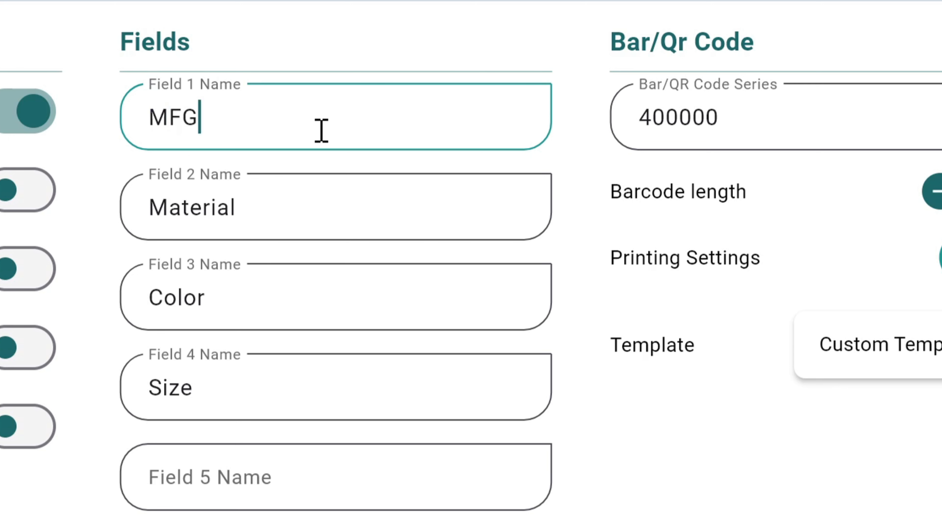
{"action": "key", "text": "Tab"}
{"action": "type", "text": "EXP"}
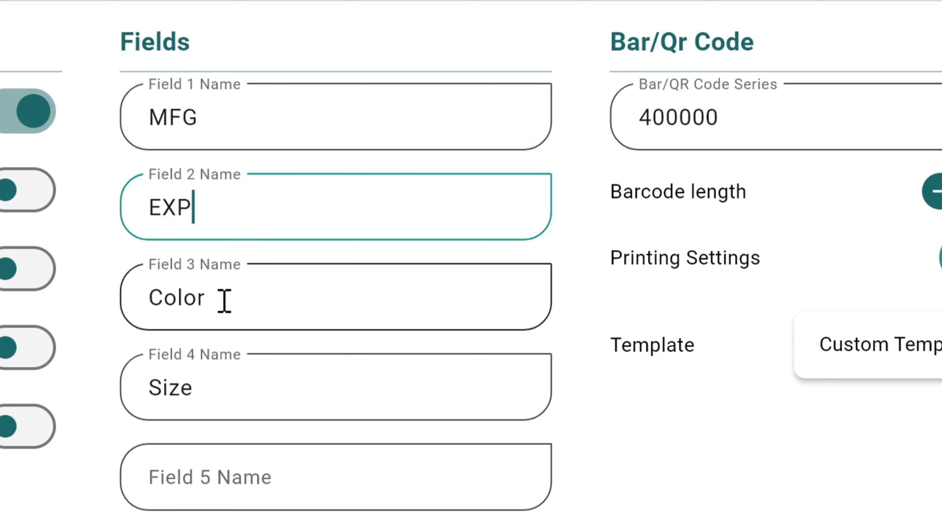
{"action": "key", "text": "Tab"}
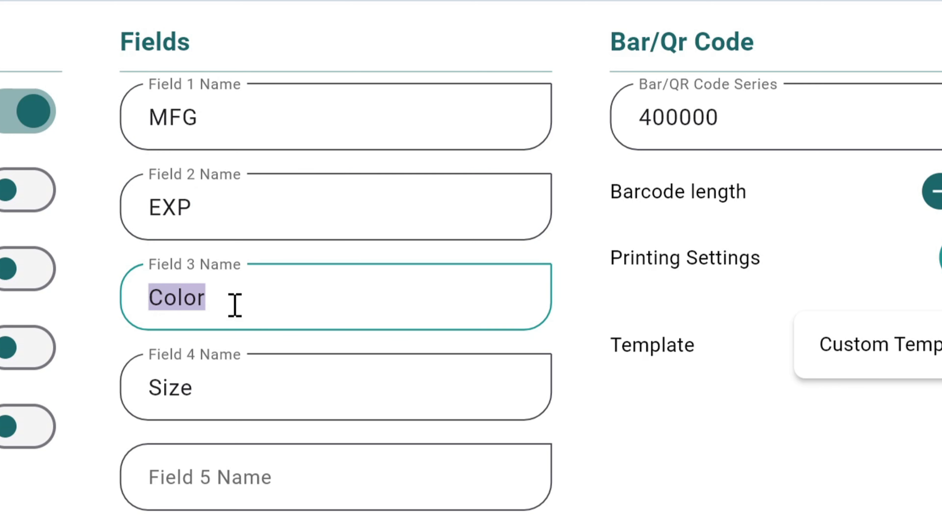
{"action": "type", "text": "BATCG"}
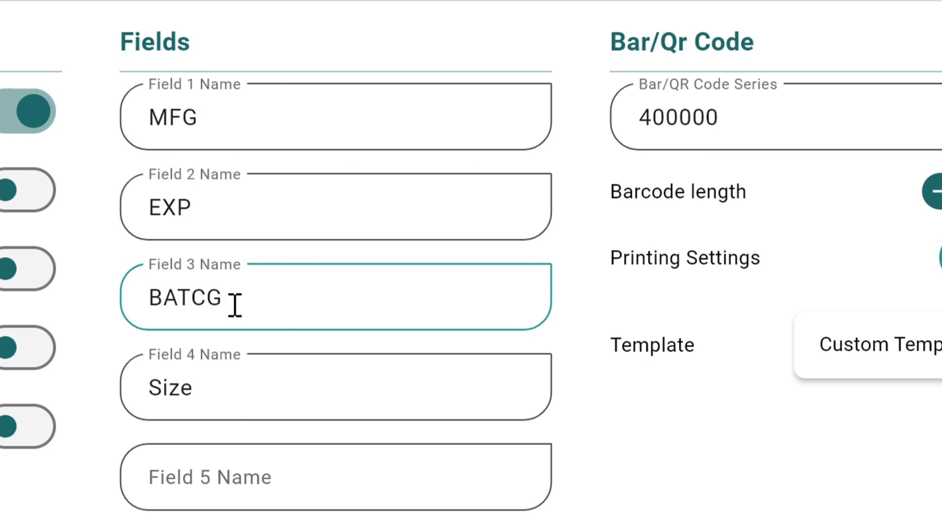
{"action": "key", "text": "BackSpace"}
{"action": "type", "text": "H"}
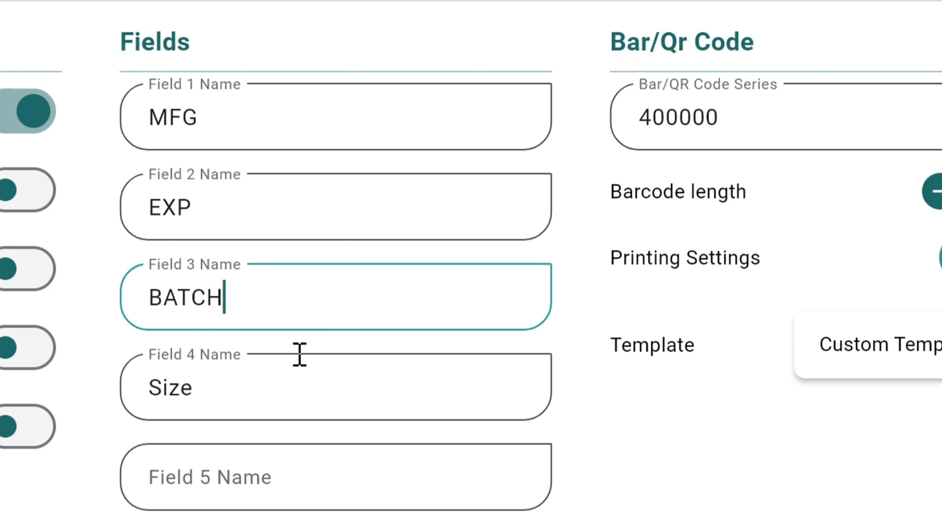
Step: Rename product field 4 to RACK NO. and save the product settings
{"action": "left_click", "coordinate": [200, 395]}
{"action": "double_click", "coordinate": [207, 406]}
{"action": "type", "text": "RACK"}
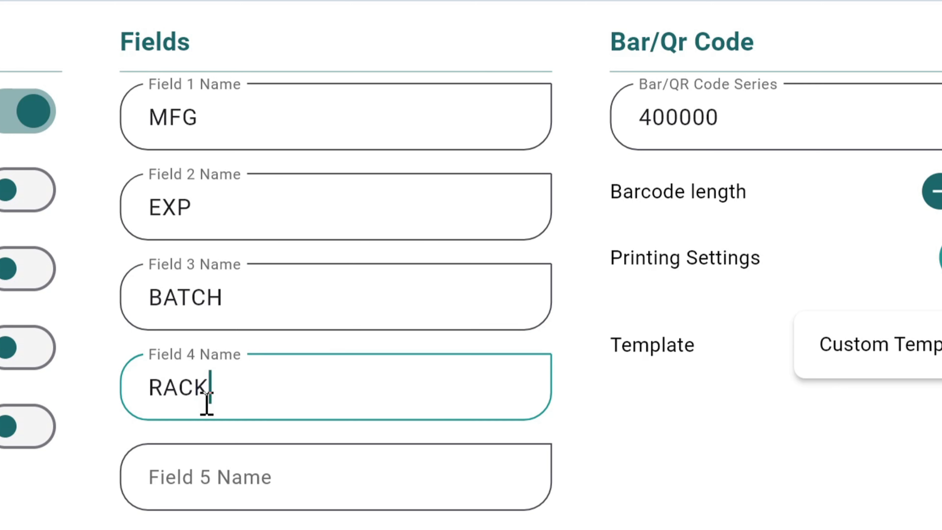
{"action": "type", "text": " NO/"}
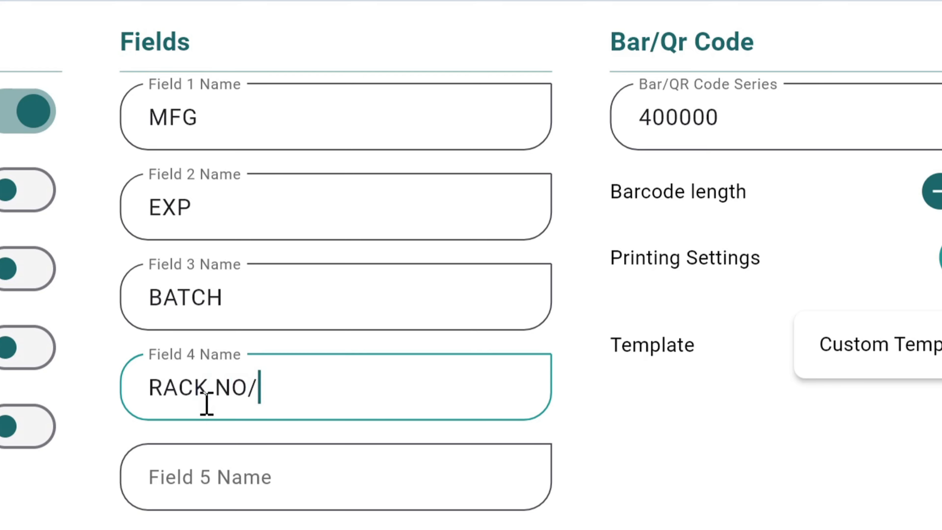
{"action": "key", "text": "BackSpace"}
{"action": "type", "text": "."}
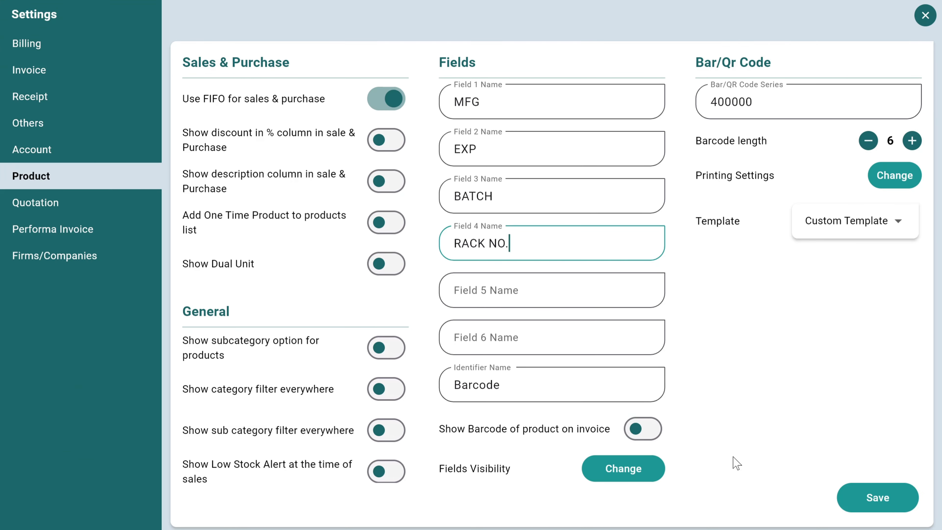
{"action": "left_click", "coordinate": [881, 504]}
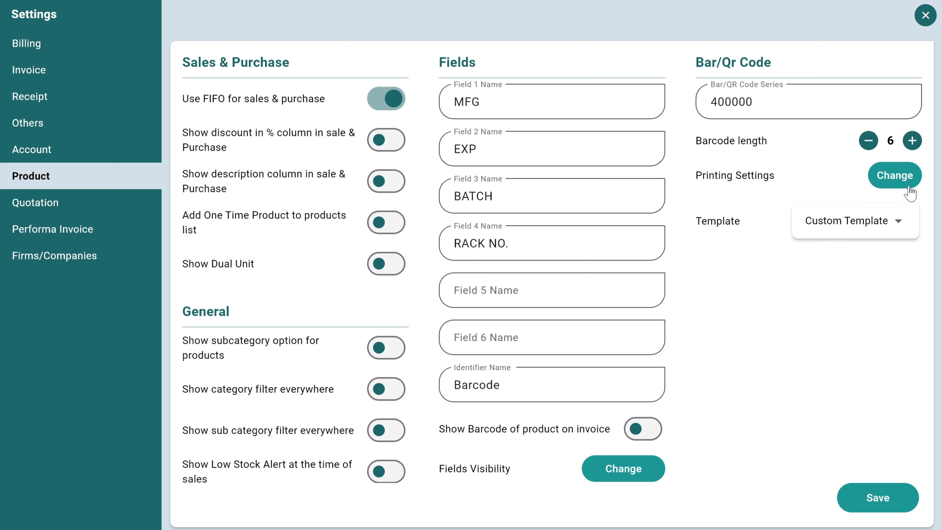
Step: Select Custom Template for the barcode labels, review its layout, then save and close the product settings
{"action": "left_click", "coordinate": [826, 236]}
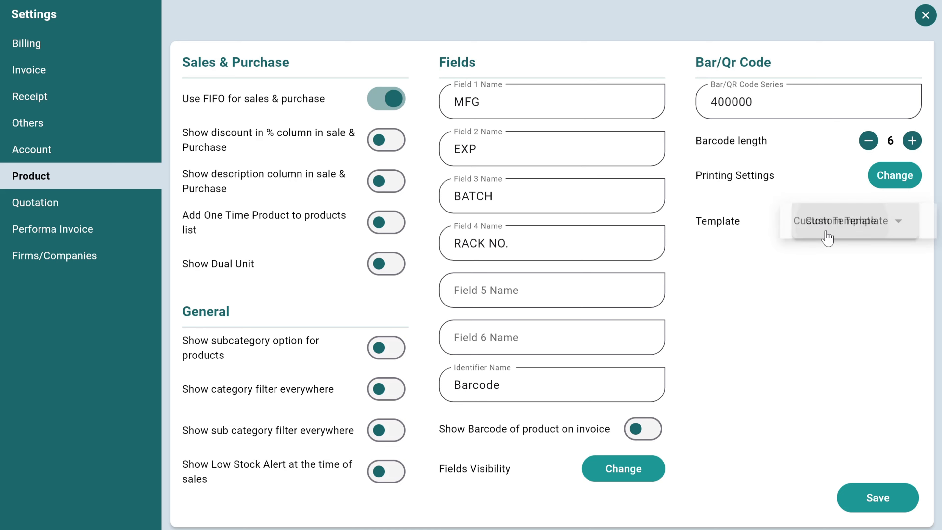
{"action": "left_click", "coordinate": [841, 234]}
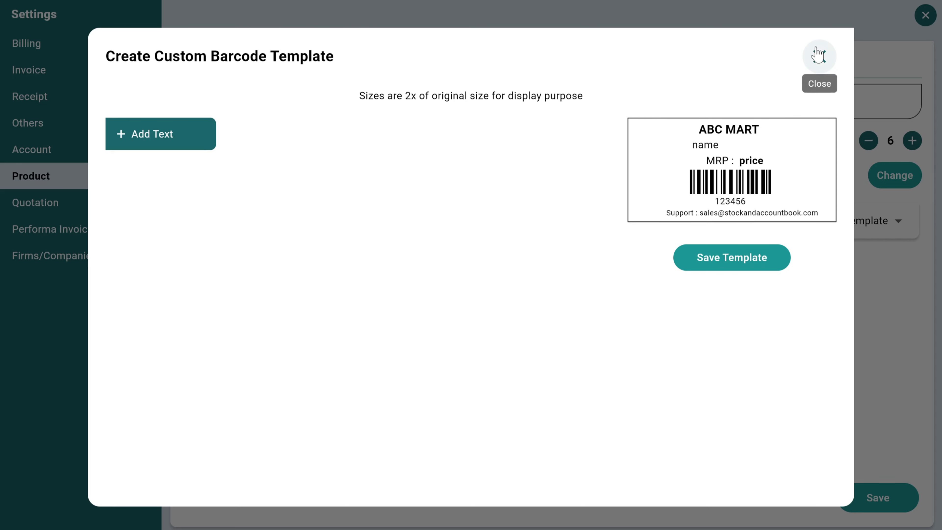
{"action": "left_click", "coordinate": [819, 56]}
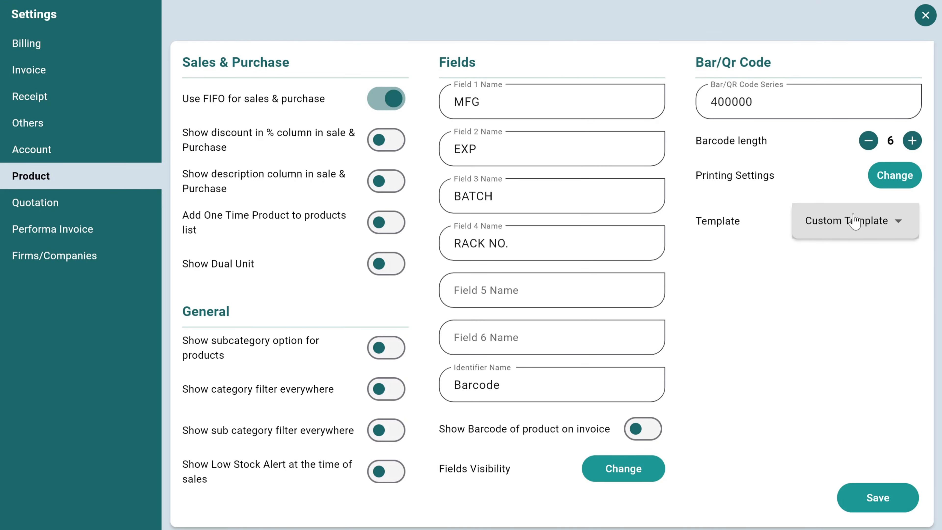
{"action": "left_click", "coordinate": [874, 498]}
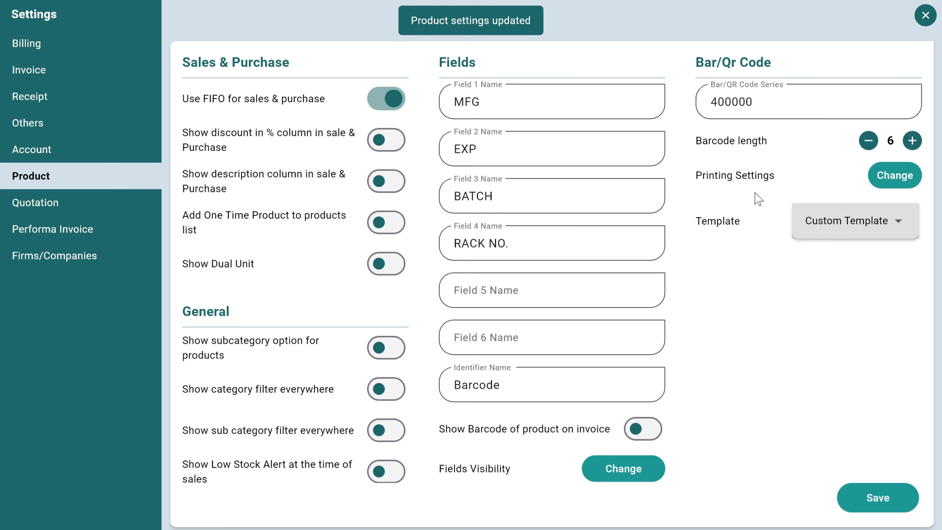
{"action": "left_click", "coordinate": [925, 17]}
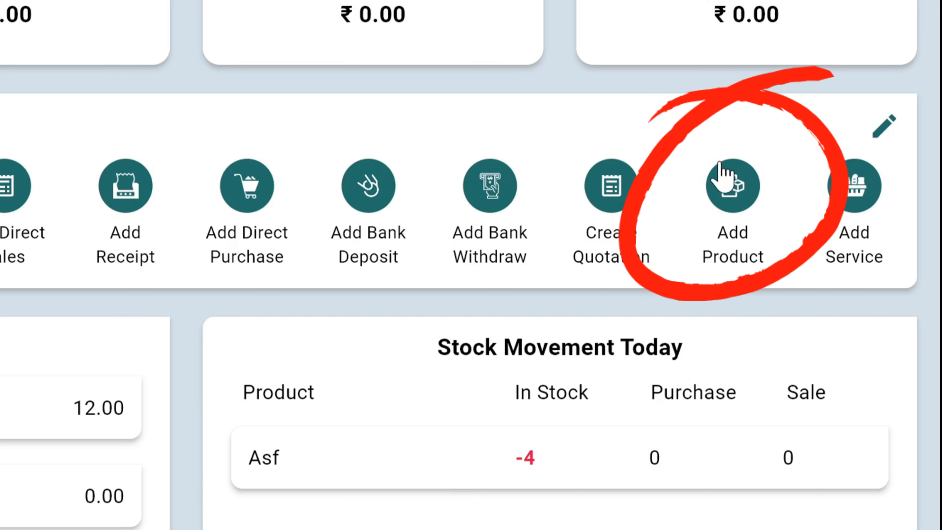
Step: Start a new product named Parle G with a selling price of 5 and a purchase price of 4 per piece
{"action": "left_click", "coordinate": [743, 202]}
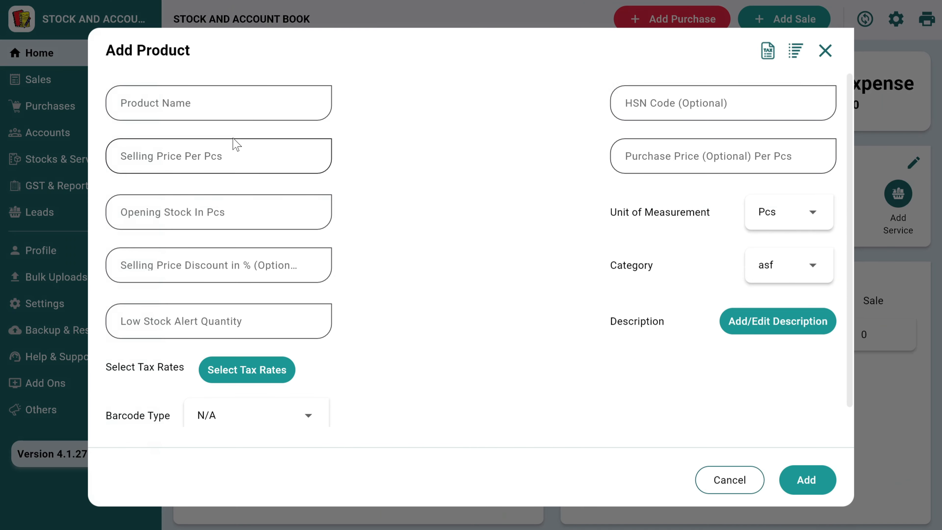
{"action": "left_click", "coordinate": [193, 89]}
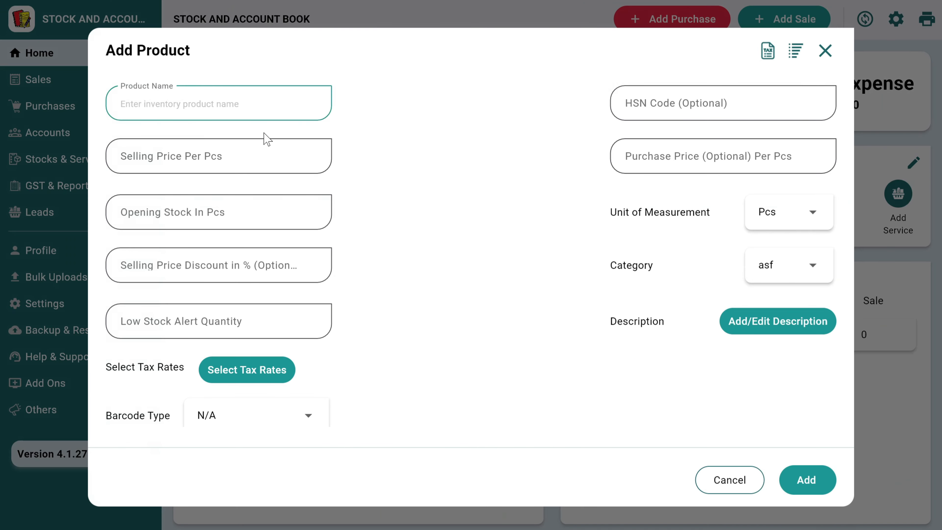
{"action": "type", "text": "Parle G"}
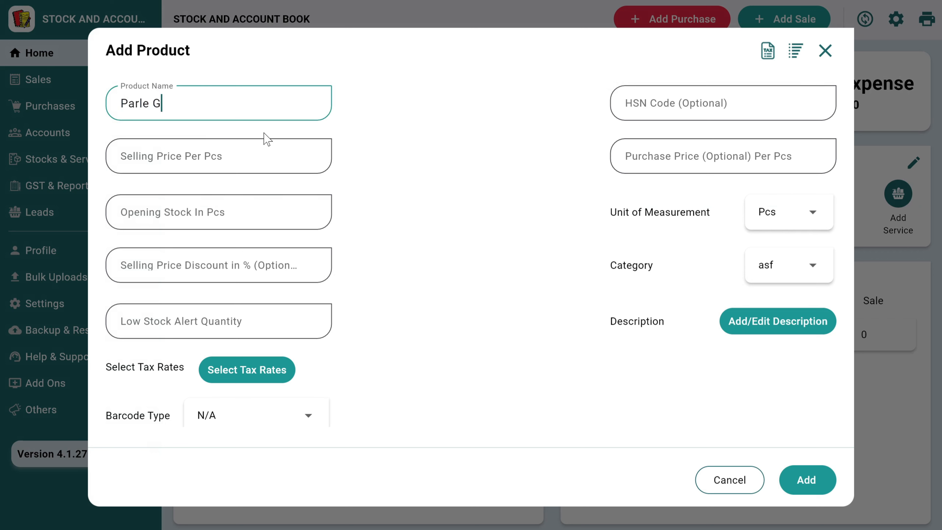
{"action": "left_click", "coordinate": [254, 159]}
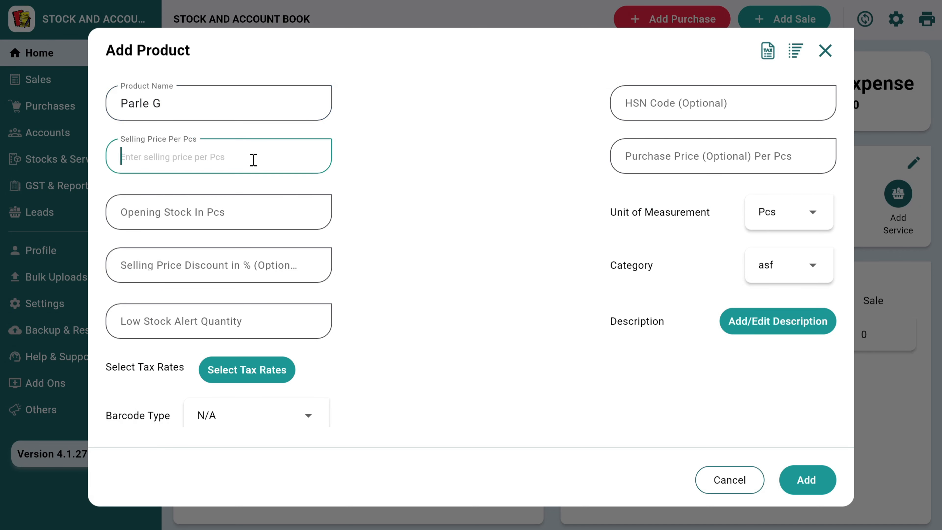
{"action": "type", "text": "5"}
{"action": "left_click", "coordinate": [688, 159]}
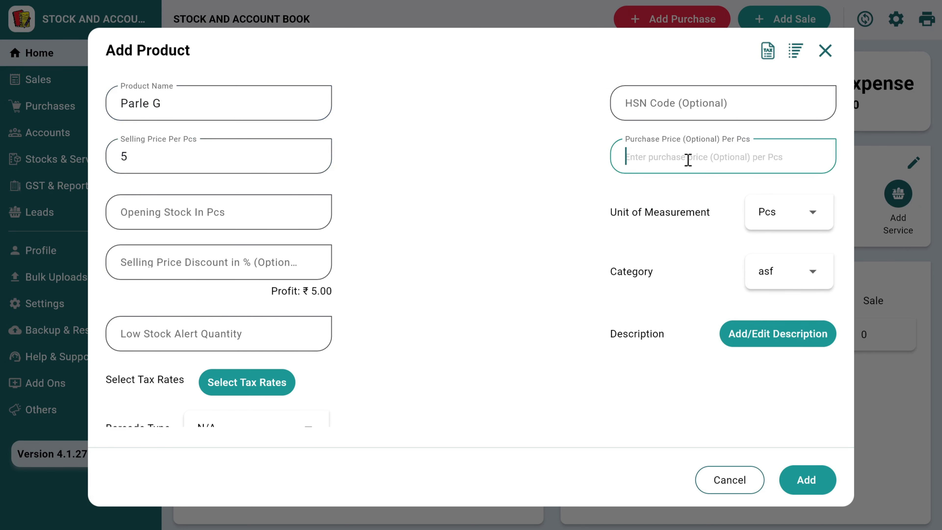
{"action": "type", "text": "4"}
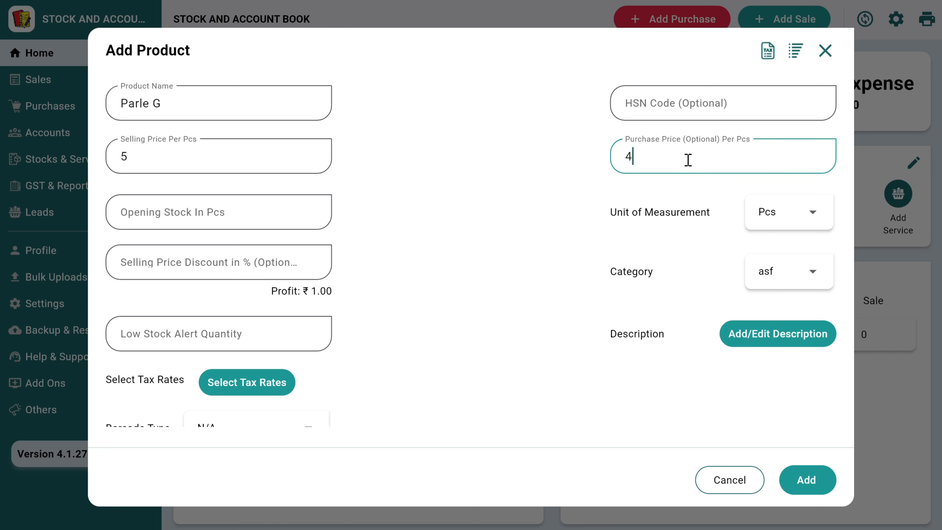
Step: Set the product's barcode type to Generate Your's Bar/QR Code with a Unique QR/Bar Code for each product, and add the product
{"action": "scroll", "coordinate": [750, 200], "scroll_direction": "down", "scroll_amount": 1}
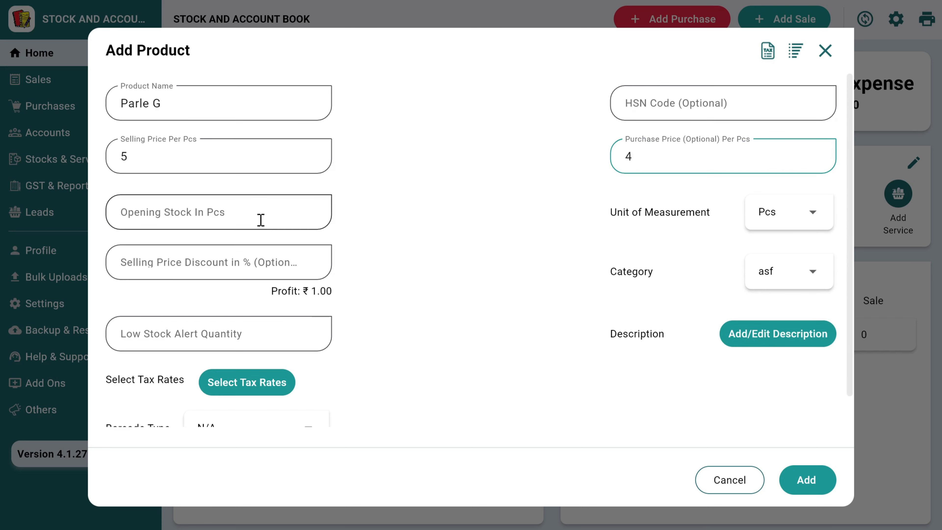
{"action": "scroll", "coordinate": [267, 222], "scroll_direction": "up", "scroll_amount": 1}
{"action": "scroll", "coordinate": [554, 264], "scroll_direction": "down", "scroll_amount": 1}
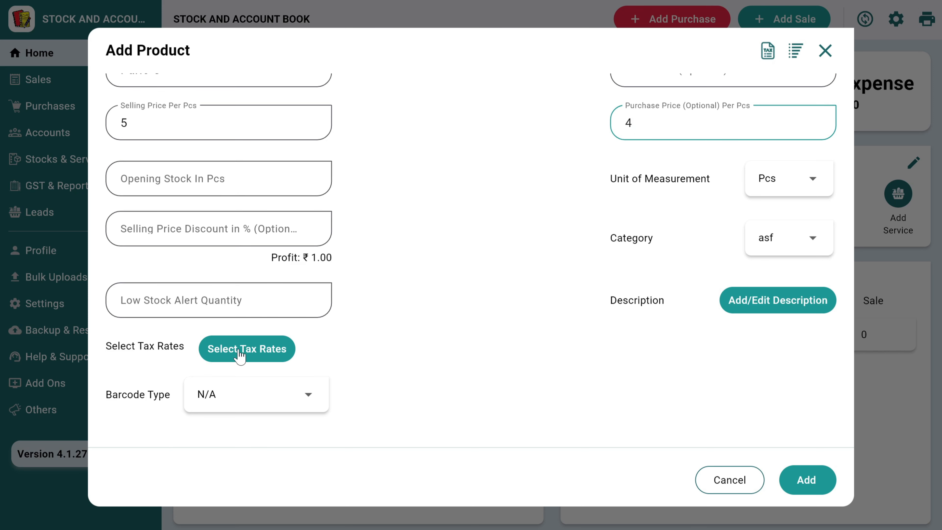
{"action": "left_click", "coordinate": [195, 400]}
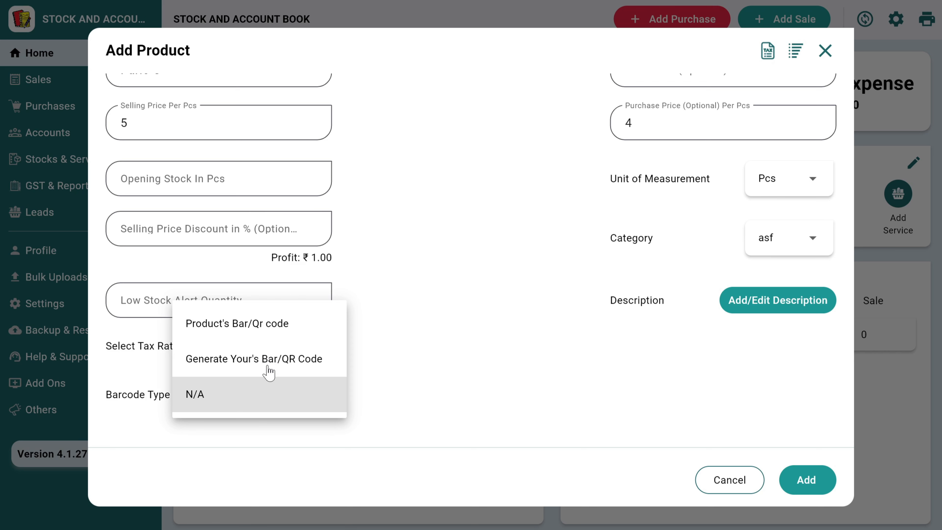
{"action": "left_click", "coordinate": [264, 359]}
{"action": "scroll", "coordinate": [330, 364], "scroll_direction": "down", "scroll_amount": 1}
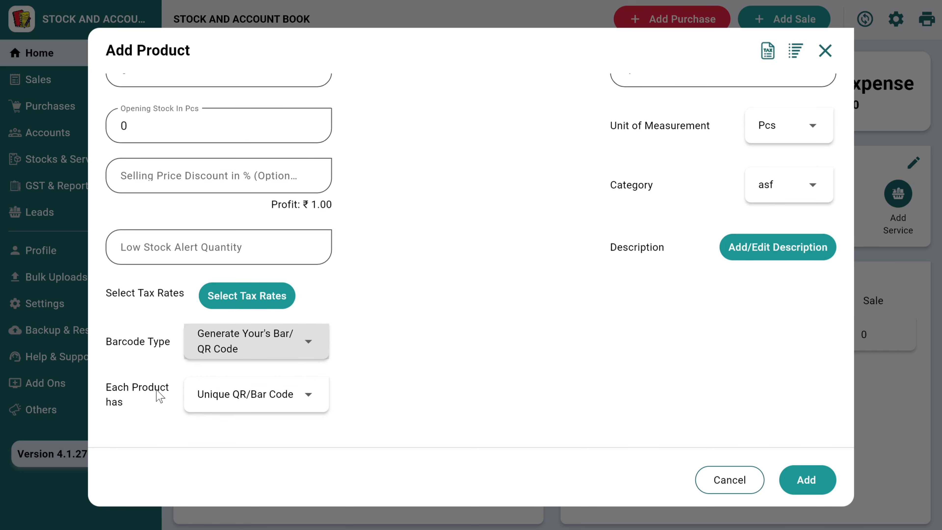
{"action": "left_click", "coordinate": [217, 396]}
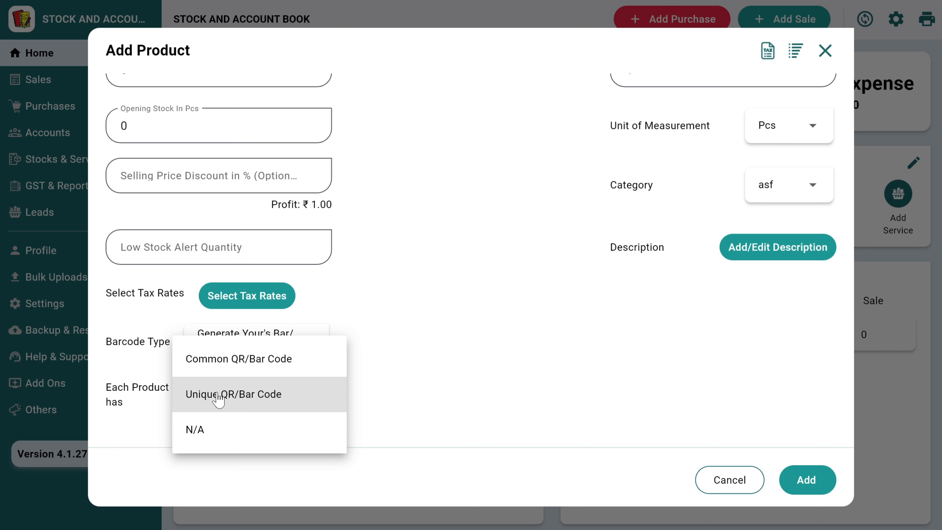
{"action": "left_click", "coordinate": [218, 400]}
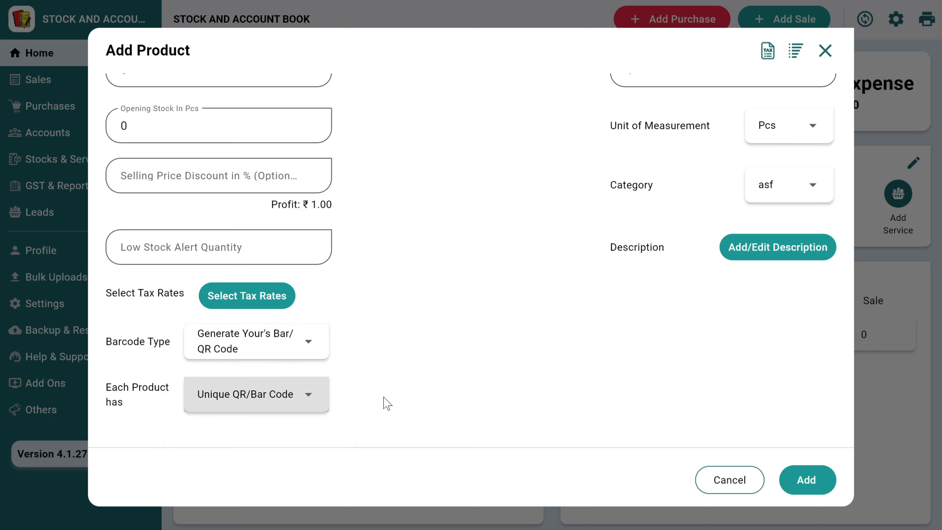
{"action": "scroll", "coordinate": [761, 332], "scroll_direction": "up", "scroll_amount": 2}
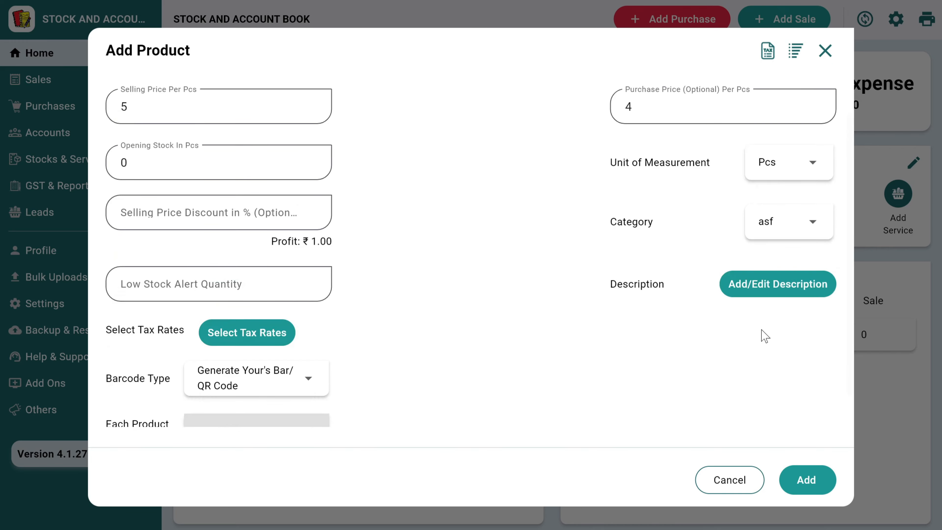
{"action": "scroll", "coordinate": [761, 332], "scroll_direction": "down", "scroll_amount": 2}
{"action": "left_click", "coordinate": [820, 483]}
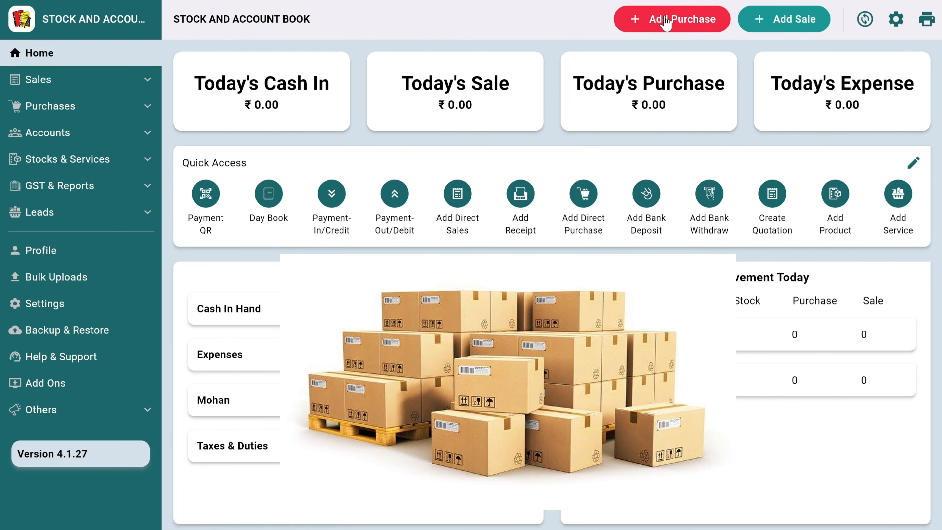
Step: Start a new purchase and add a new seller named MOHAN SALES
{"action": "left_click", "coordinate": [665, 20]}
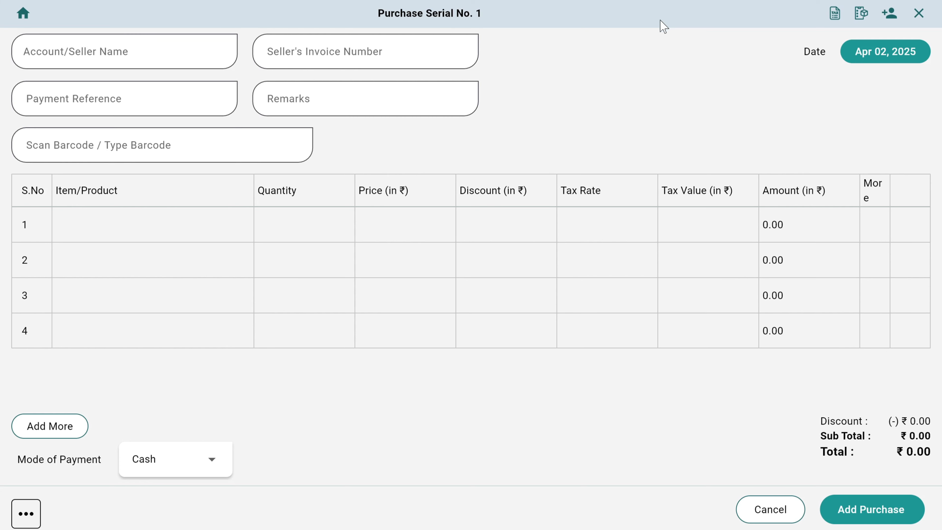
{"action": "left_click", "coordinate": [82, 60]}
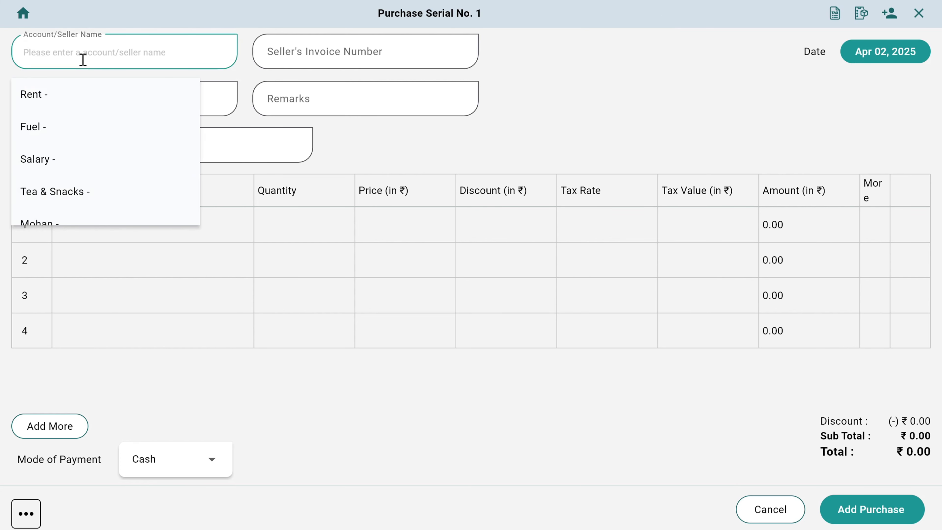
{"action": "scroll", "coordinate": [86, 109], "scroll_direction": "down", "scroll_amount": 2}
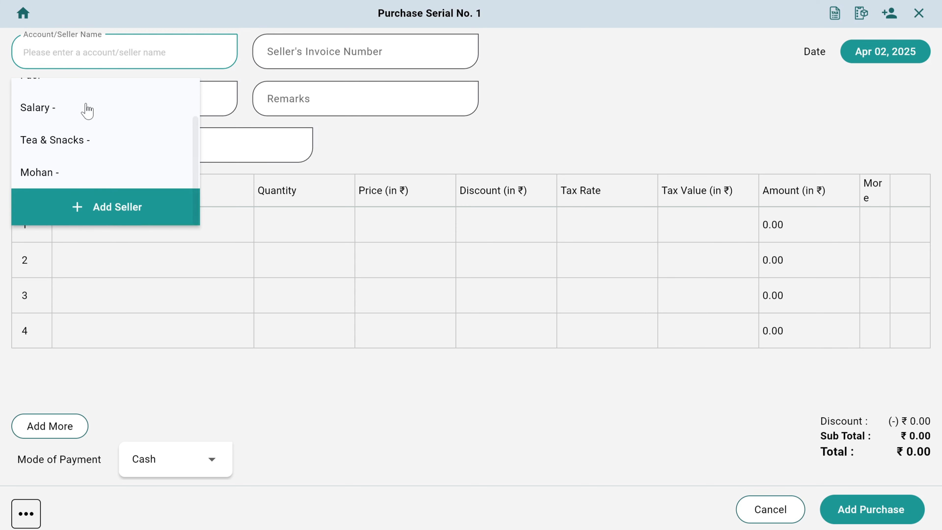
{"action": "left_click", "coordinate": [122, 208]}
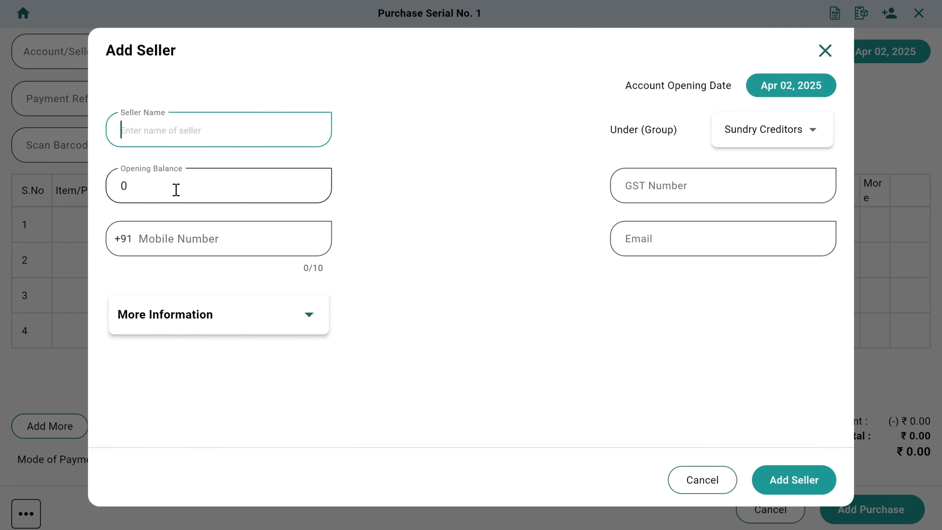
{"action": "type", "text": "MOHAN SASLES"}
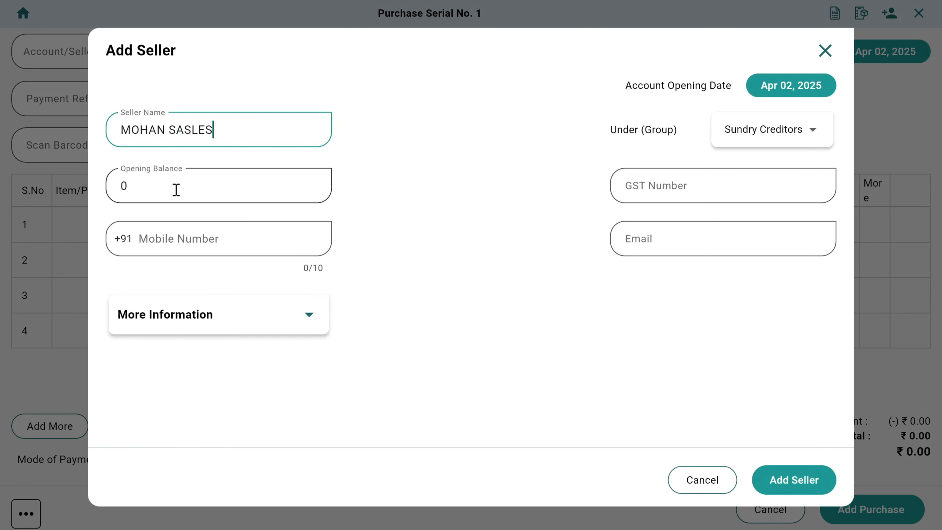
{"action": "key", "text": "Left"}
{"action": "key", "text": "Left"}
{"action": "key", "text": "Left"}
{"action": "key", "text": "BackSpace"}
{"action": "left_click", "coordinate": [803, 480]}
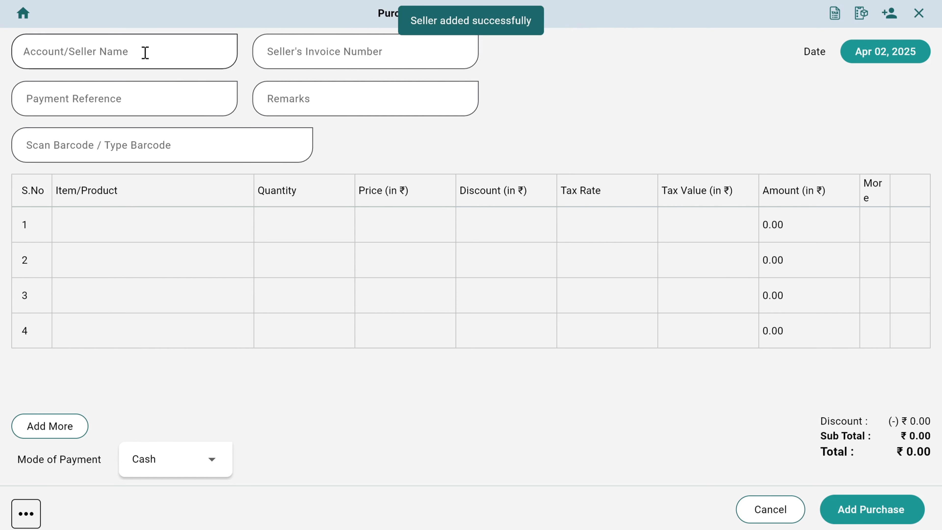
Step: Select MOHAN SALES as the seller and add Parle G as the first item of the purchase
{"action": "left_click", "coordinate": [145, 53]}
{"action": "type", "text": "moha"}
{"action": "key", "text": "Down"}
{"action": "key", "text": "Return"}
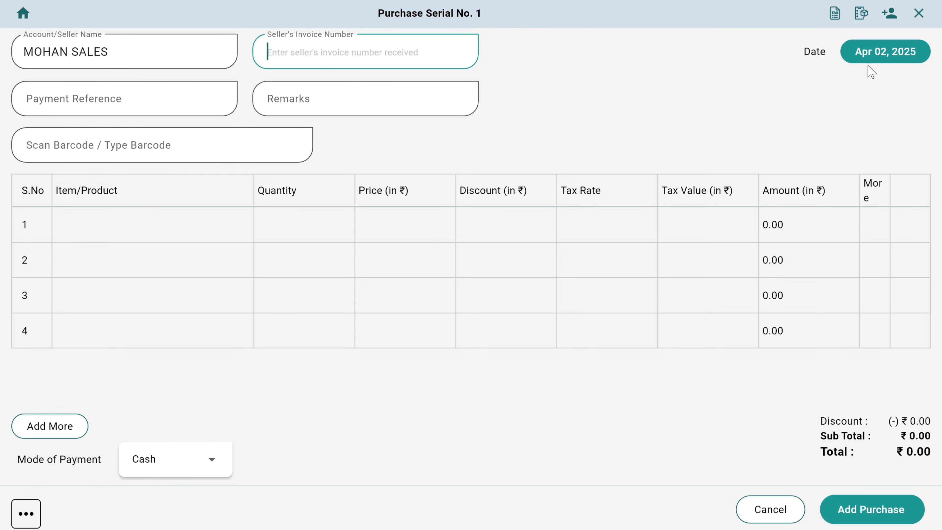
{"action": "left_click", "coordinate": [105, 209]}
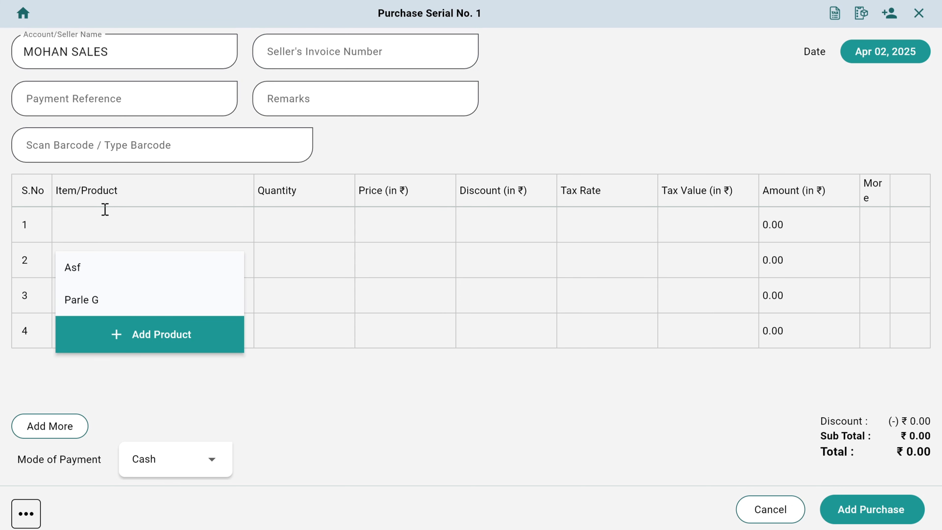
{"action": "left_click", "coordinate": [96, 301]}
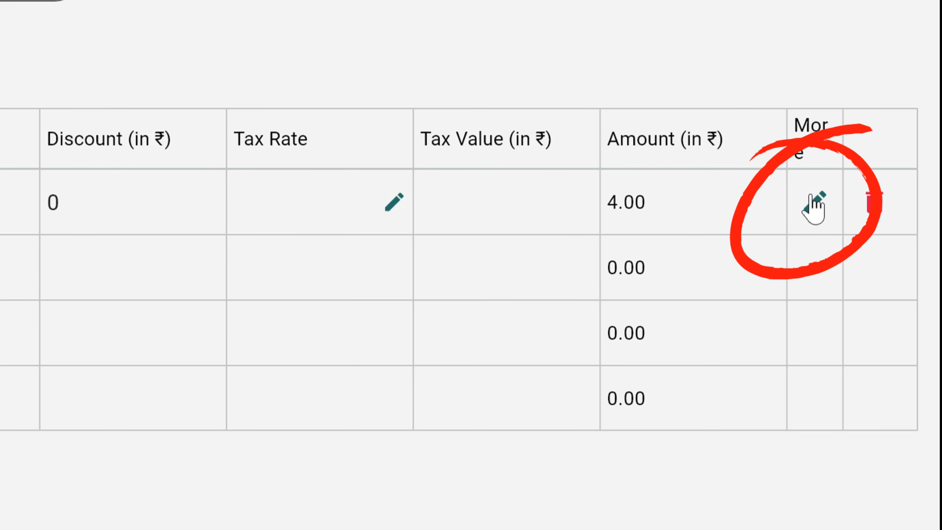
Step: Add a first Parle G variant with MFG 01/25, EXP 01/26, batch 1234566, rack R1 and quantity 10, and generate a single barcode for it
{"action": "left_click", "coordinate": [874, 224]}
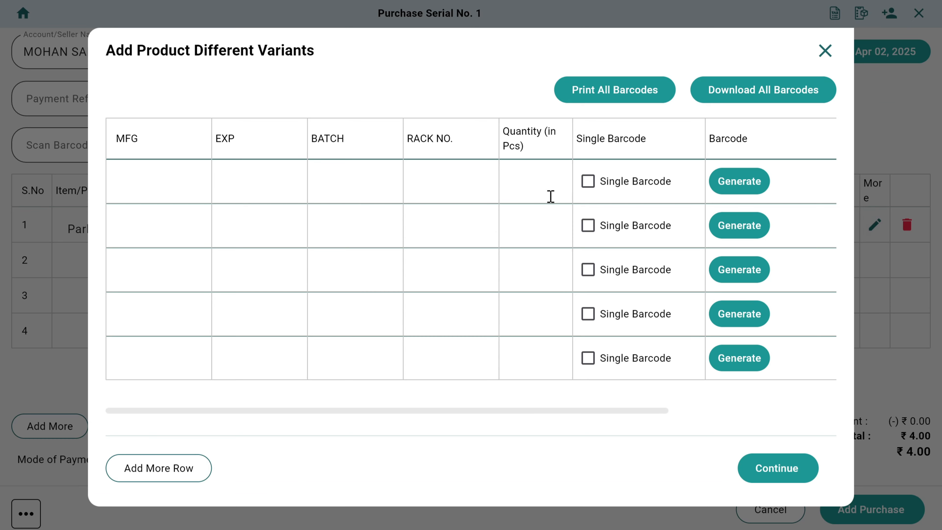
{"action": "left_click", "coordinate": [179, 174]}
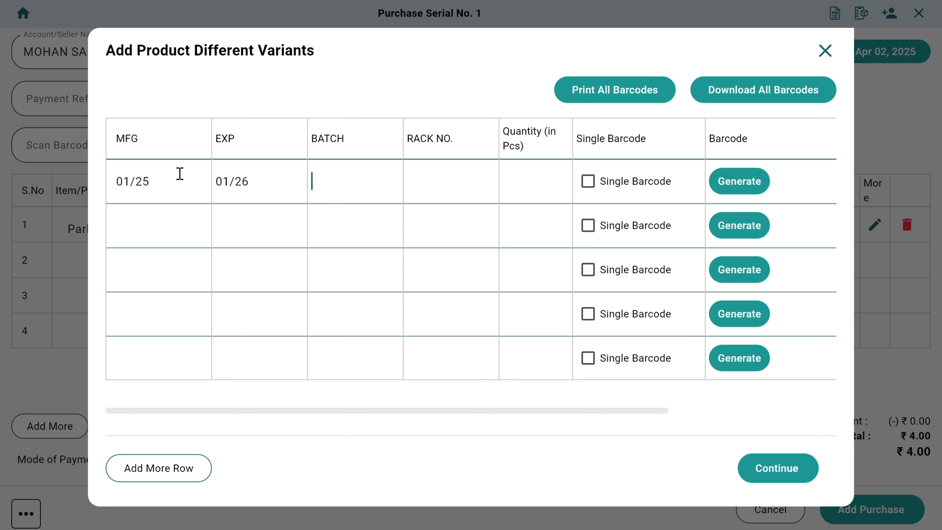
{"action": "type", "text": "1234566"}
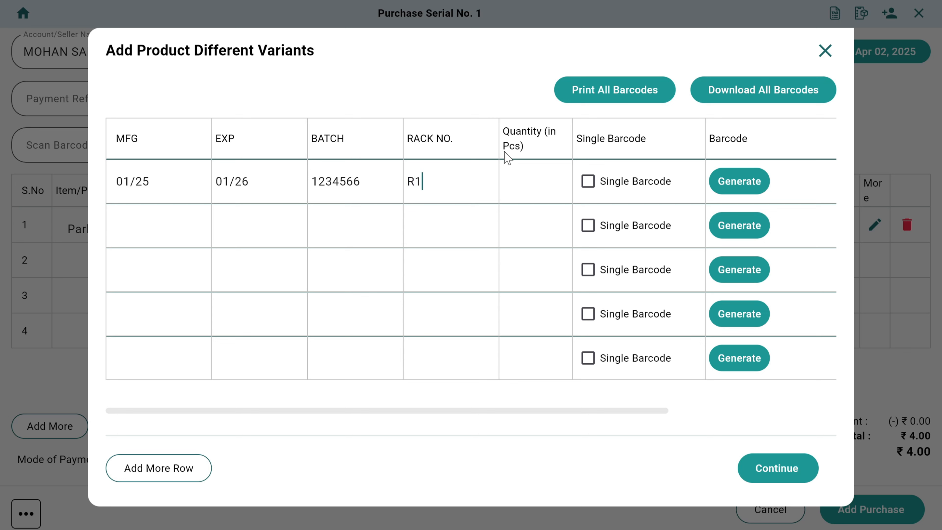
{"action": "left_click", "coordinate": [524, 184]}
{"action": "type", "text": "10"}
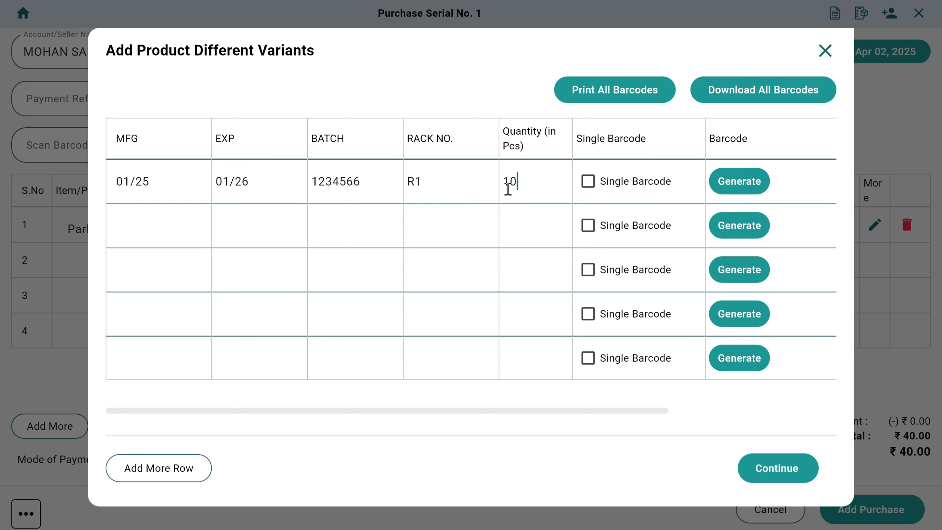
{"action": "left_click", "coordinate": [590, 182]}
{"action": "left_click", "coordinate": [740, 181]}
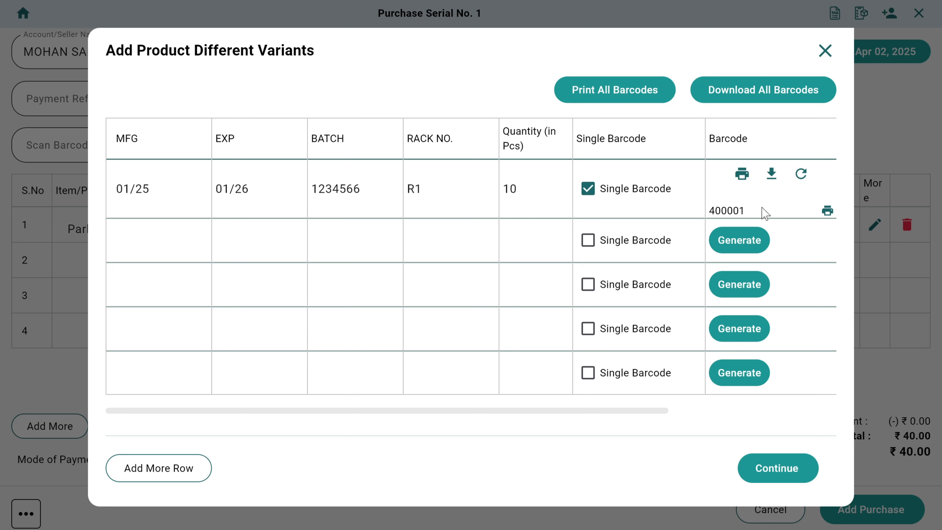
Step: Add a second variant with MFG 01/25 and quantity 2, and generate a single barcode for it
{"action": "left_click", "coordinate": [134, 225]}
{"action": "type", "text": "01"}
{"action": "type", "text": "25"}
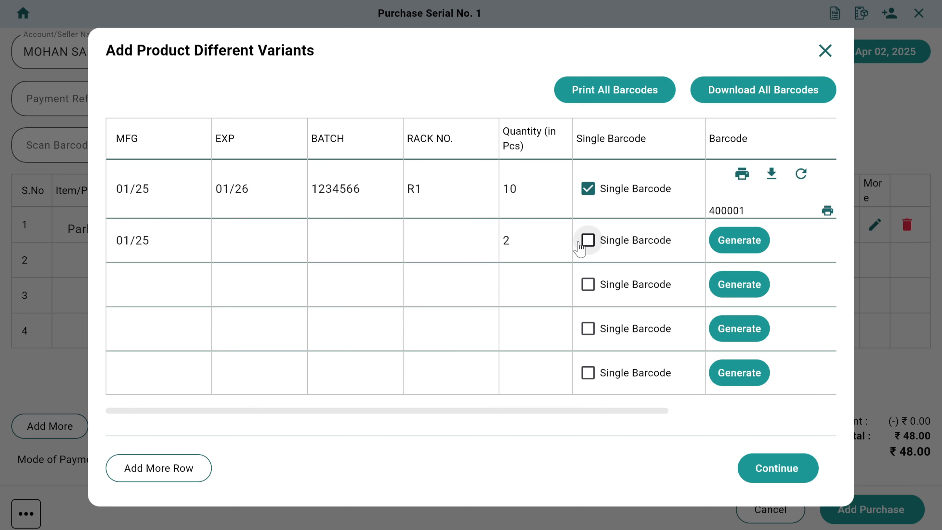
{"action": "left_click", "coordinate": [580, 245]}
{"action": "left_click_drag", "start_coordinate": [574, 412], "coordinate": [663, 408]}
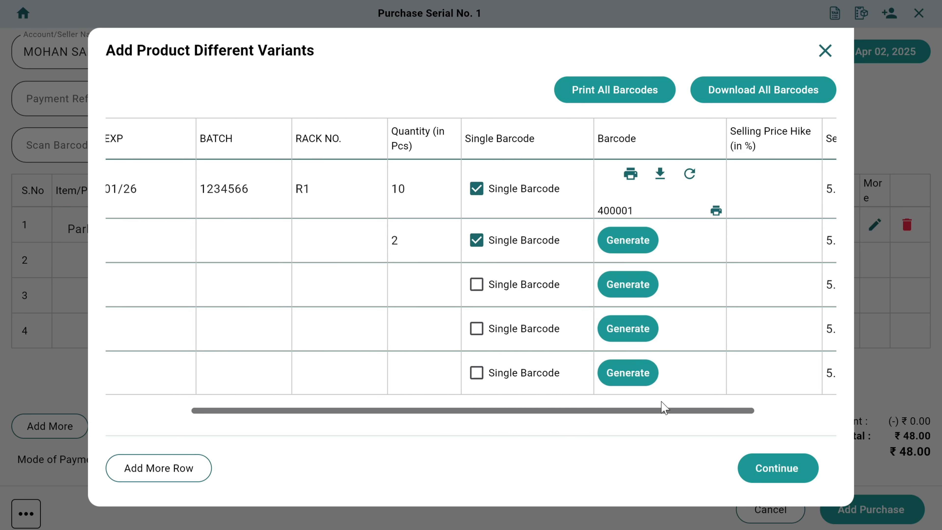
{"action": "left_click", "coordinate": [624, 249]}
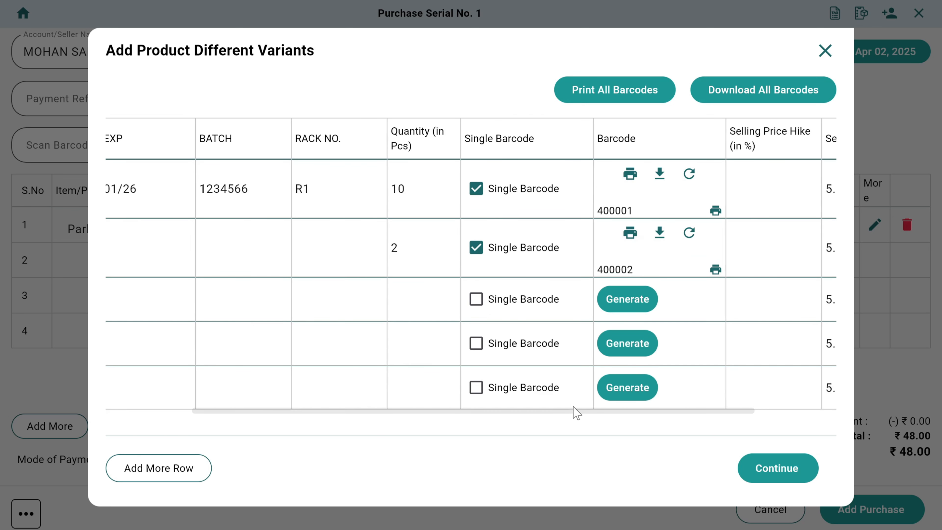
{"action": "left_click_drag", "start_coordinate": [580, 416], "coordinate": [429, 389]}
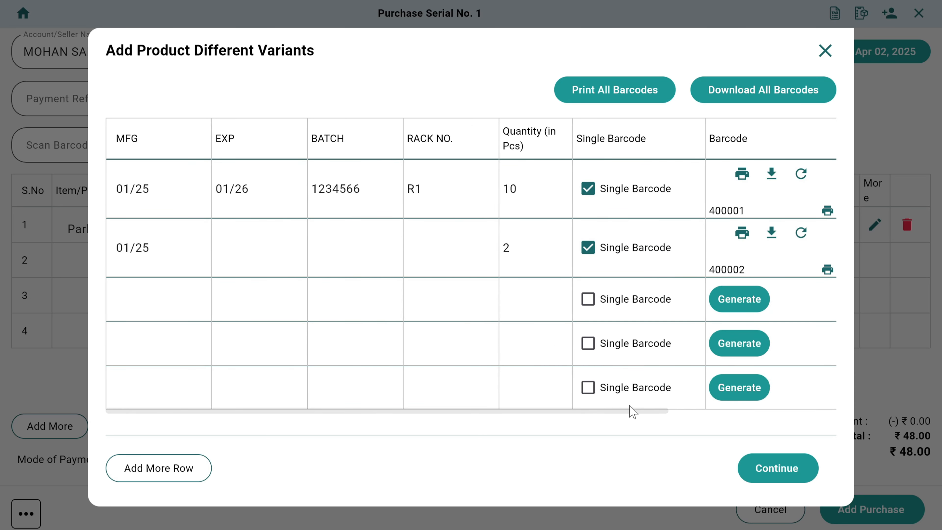
Step: Set the second variant's selling price to 5.20 and its selling price hike to 30%, and continue back to the purchase
{"action": "left_click_drag", "start_coordinate": [633, 411], "coordinate": [773, 409]}
{"action": "left_click_drag", "start_coordinate": [780, 249], "coordinate": [731, 248]}
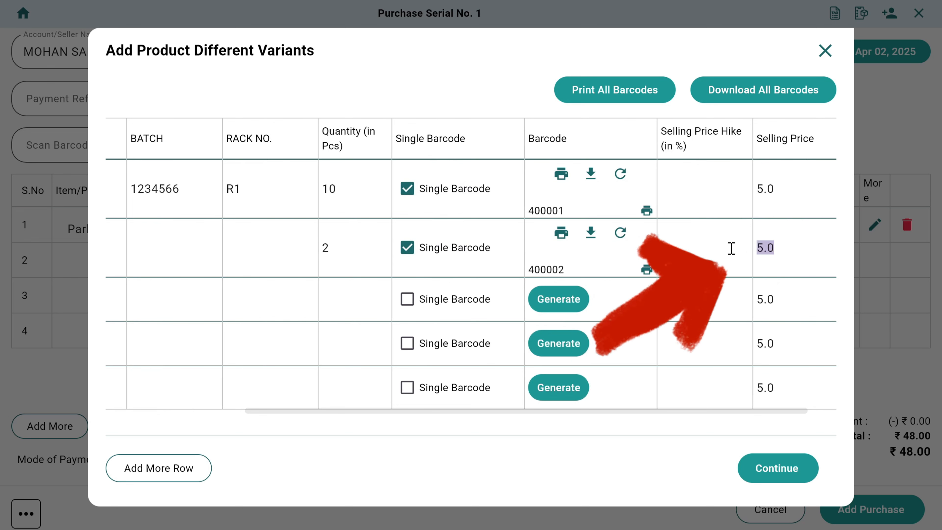
{"action": "type", "text": "5.20"}
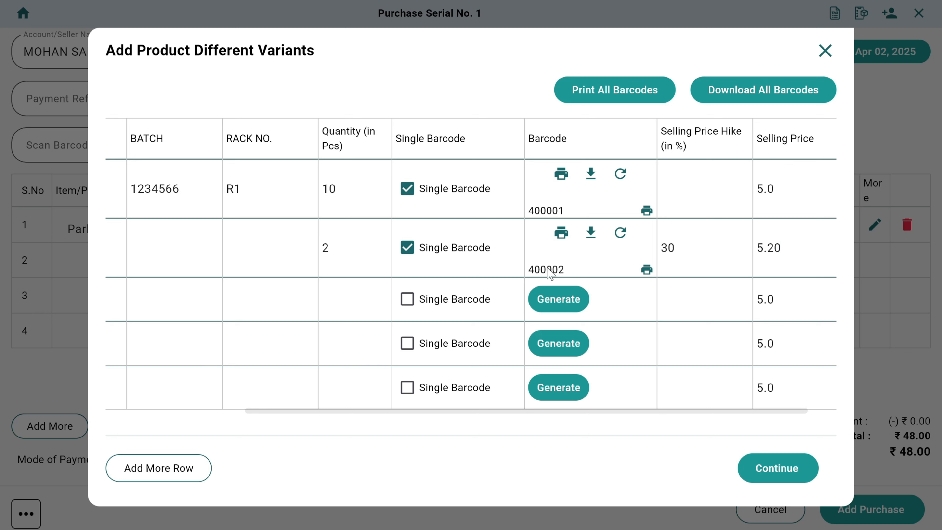
{"action": "left_click", "coordinate": [789, 468]}
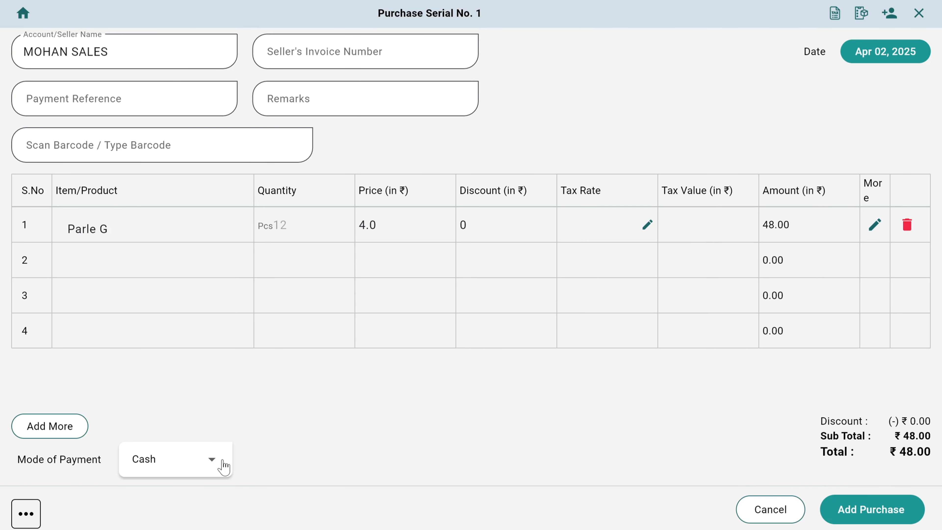
Step: Review the payment modes and extra charge options, keep Cash as the mode of payment, and add the purchase
{"action": "left_click", "coordinate": [212, 460]}
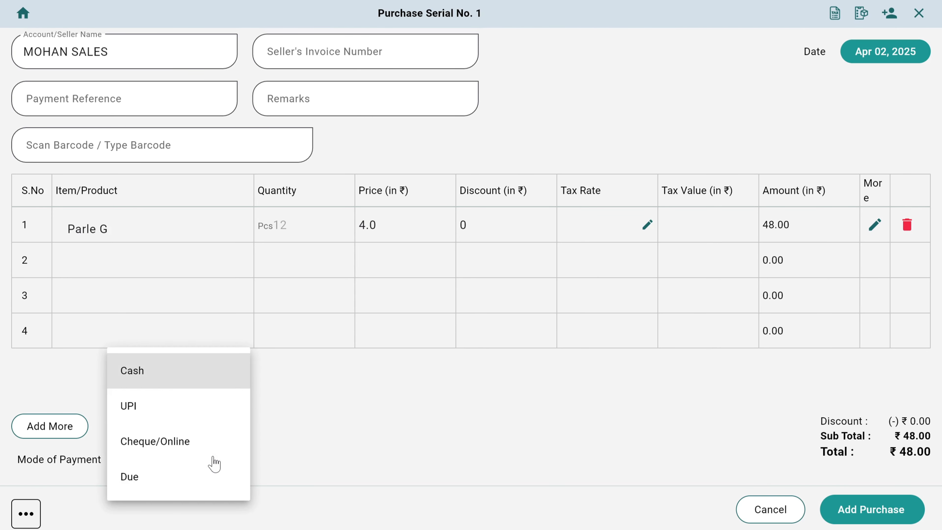
{"action": "left_click", "coordinate": [310, 451]}
{"action": "left_click", "coordinate": [26, 513]}
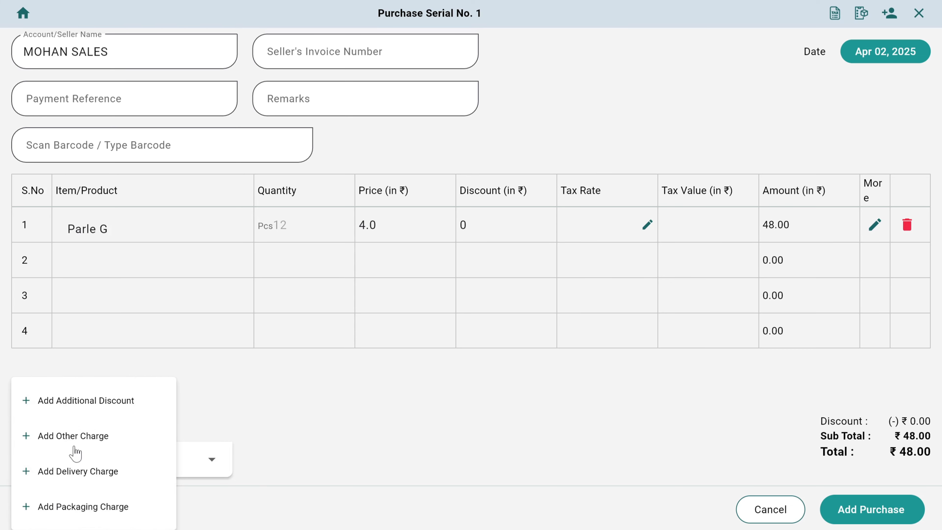
{"action": "left_click", "coordinate": [613, 488]}
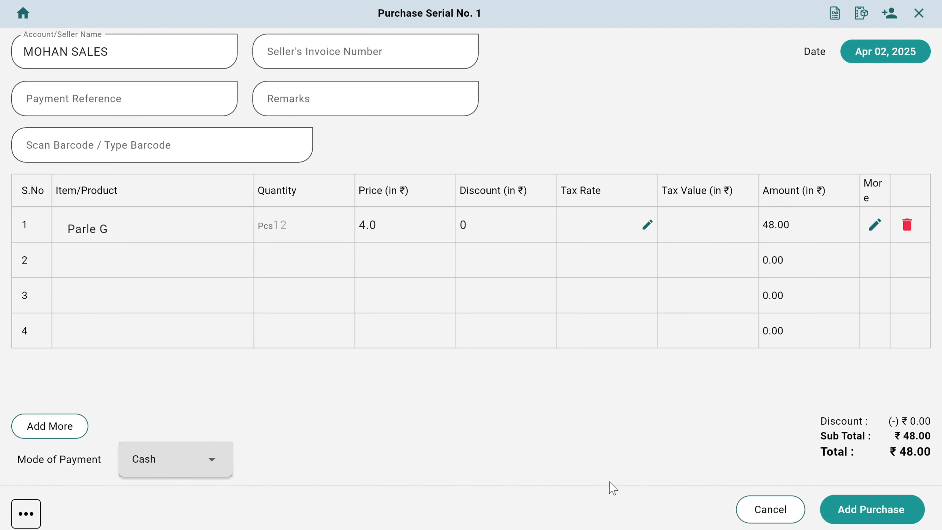
{"action": "left_click", "coordinate": [853, 509]}
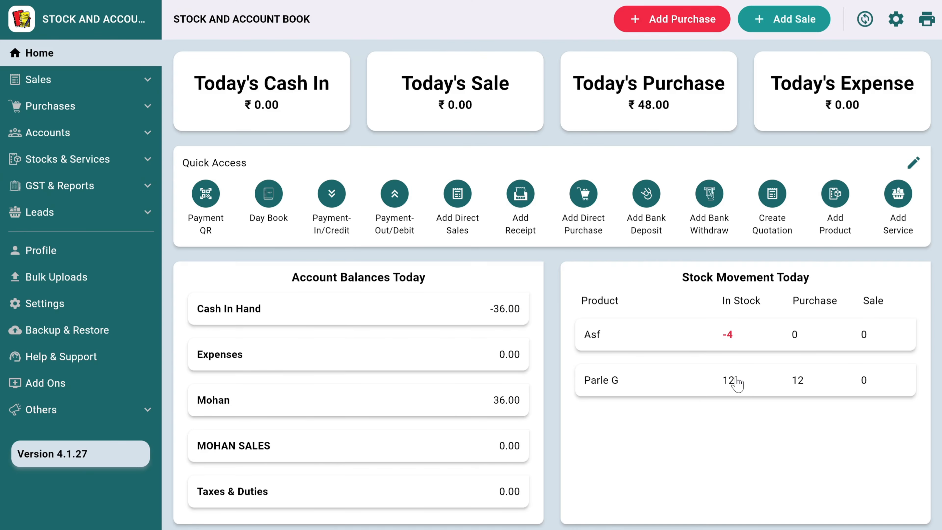
Step: Open Parle G's barcode list from today's stock movement and examine each barcode's stock, quantity, custom fields and purchase number
{"action": "left_click", "coordinate": [735, 379]}
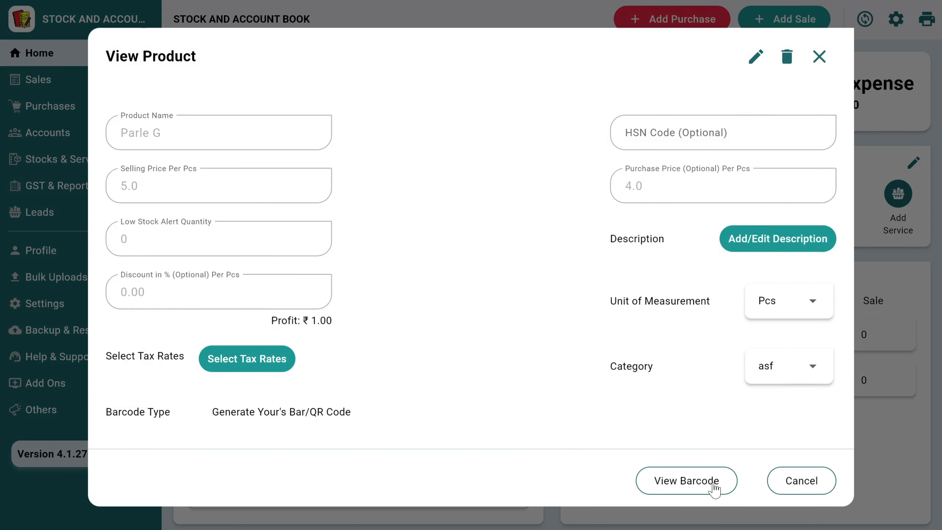
{"action": "left_click", "coordinate": [668, 486]}
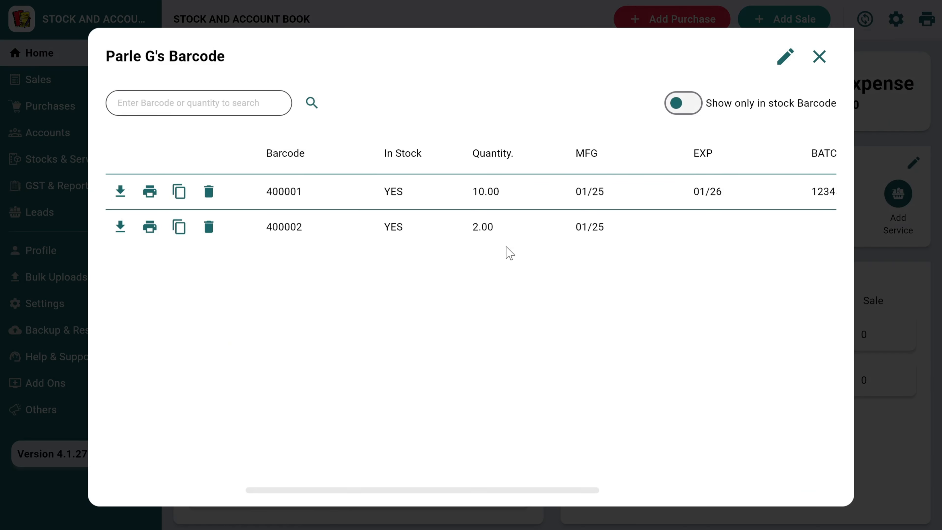
{"action": "scroll", "coordinate": [512, 238], "scroll_direction": "right", "scroll_amount": 5}
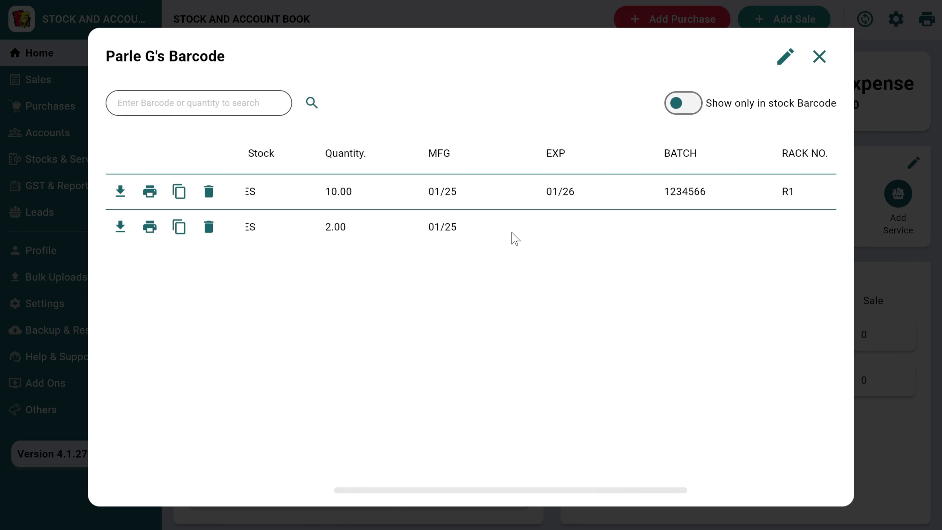
{"action": "scroll", "coordinate": [514, 238], "scroll_direction": "left", "scroll_amount": 5}
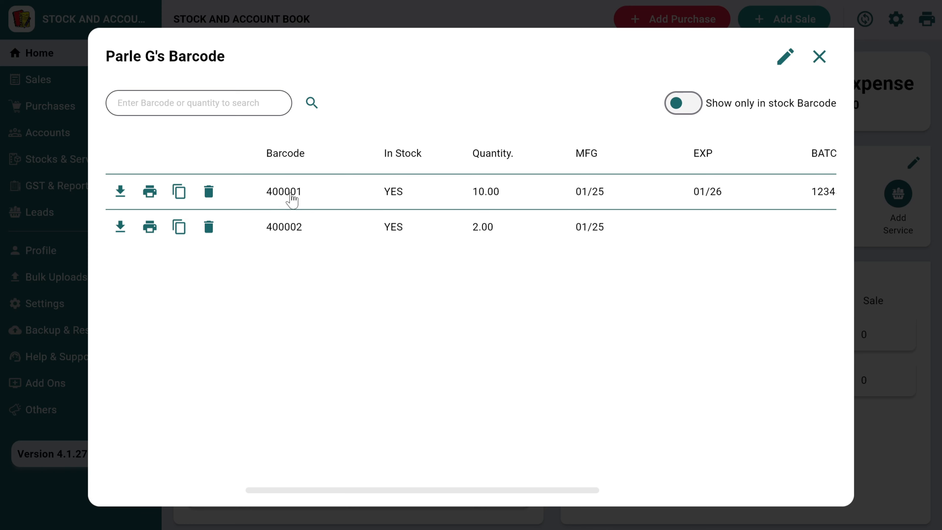
{"action": "scroll", "coordinate": [628, 189], "scroll_direction": "right", "scroll_amount": 5}
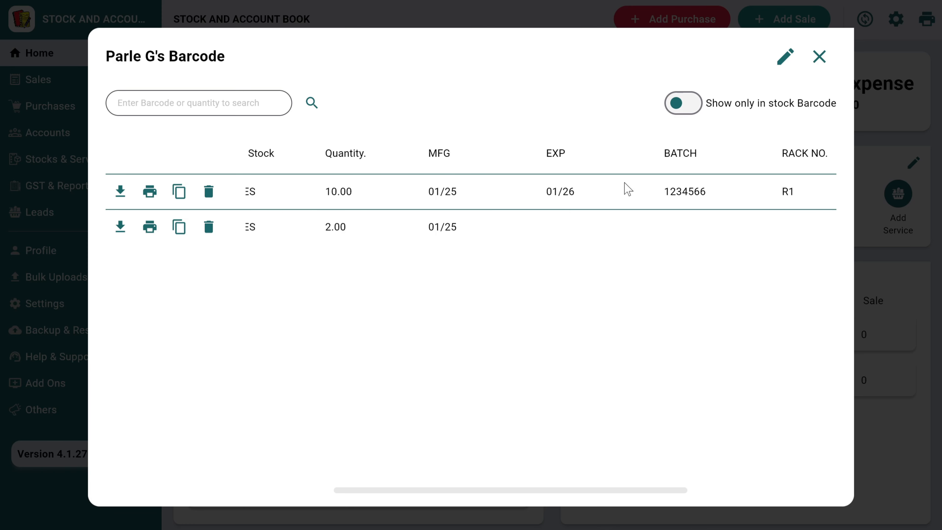
{"action": "scroll", "coordinate": [628, 189], "scroll_direction": "right", "scroll_amount": 3}
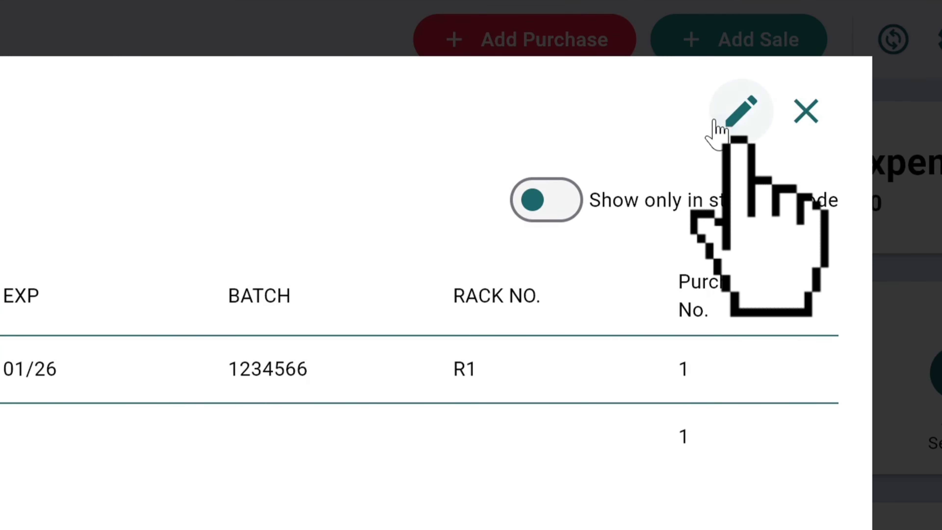
{"action": "scroll", "coordinate": [701, 322], "scroll_direction": "left", "scroll_amount": 5}
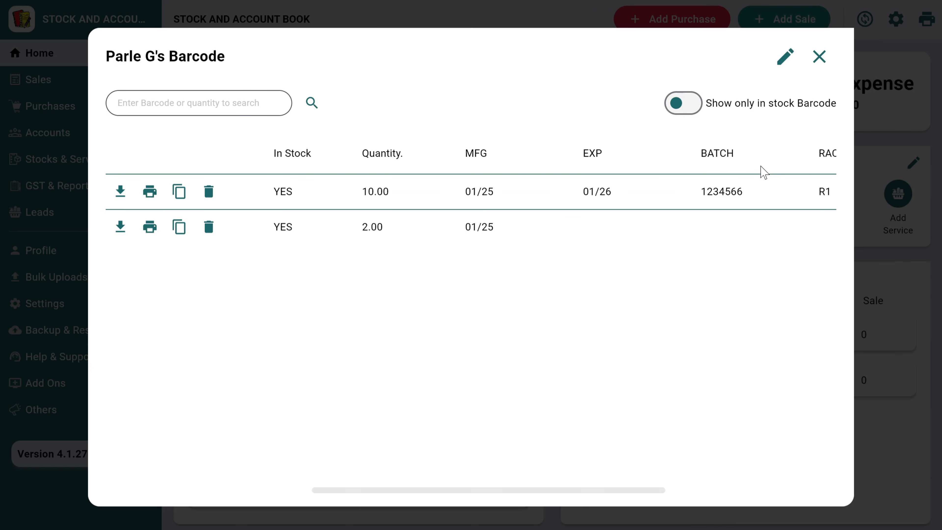
{"action": "scroll", "coordinate": [763, 172], "scroll_direction": "right", "scroll_amount": 5}
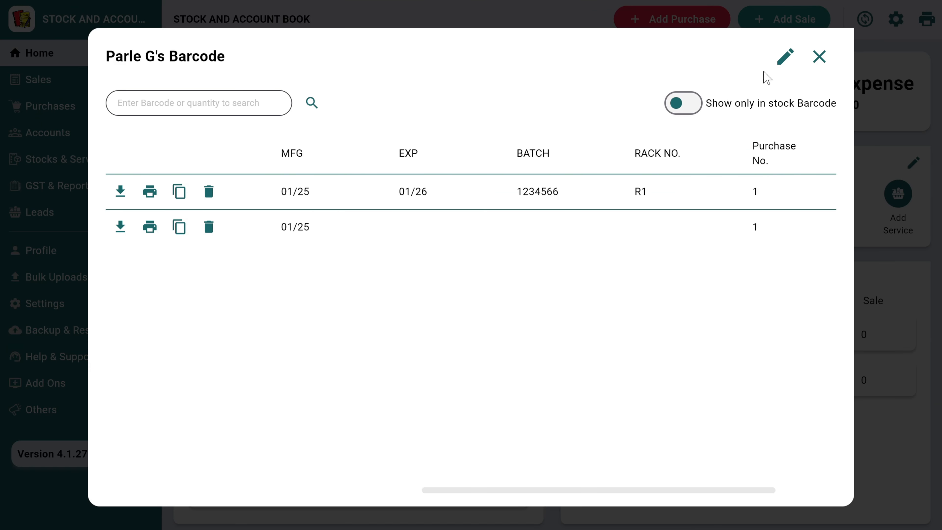
Step: Update the rack number of Parle G's first barcode to R2
{"action": "left_click", "coordinate": [785, 57]}
{"action": "left_click", "coordinate": [696, 192]}
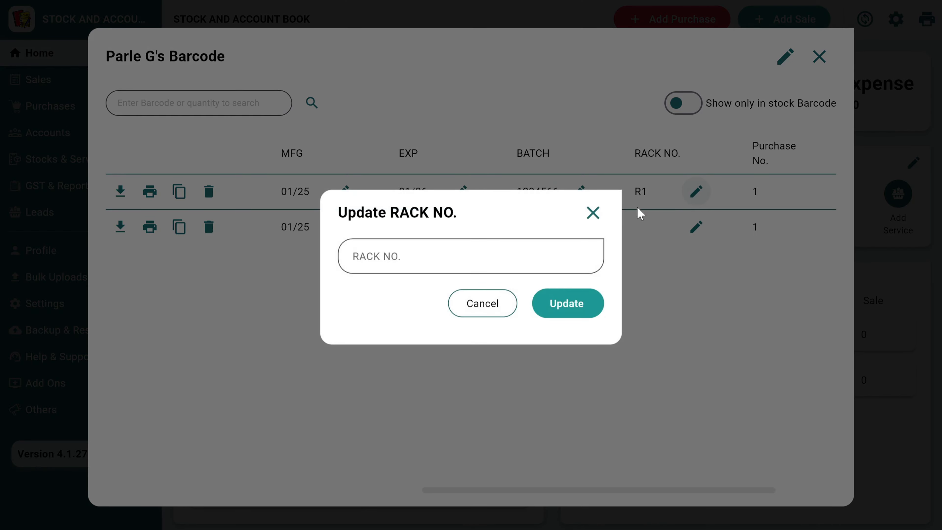
{"action": "left_click", "coordinate": [475, 256]}
{"action": "type", "text": "R2"}
{"action": "left_click", "coordinate": [569, 303]}
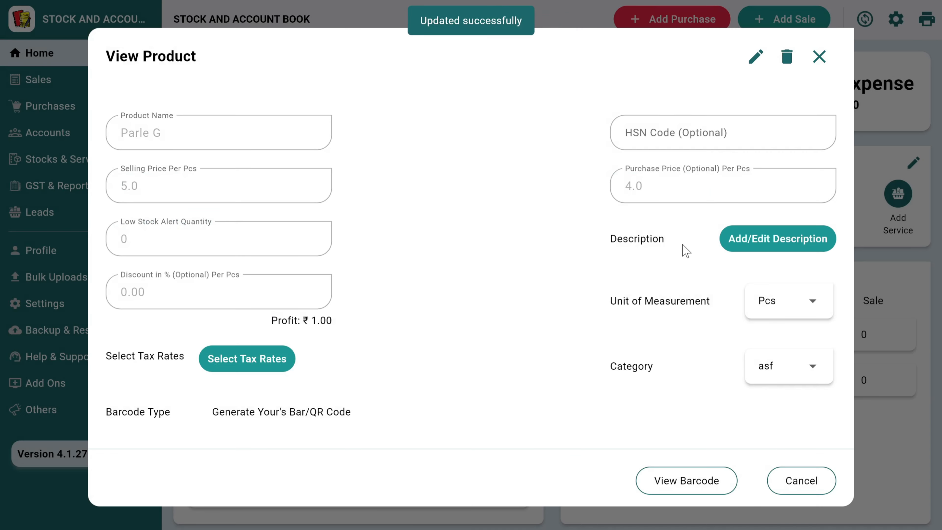
Step: Reopen Parle G's barcode list to check the rack number, and close the list and the product view
{"action": "left_click", "coordinate": [707, 486]}
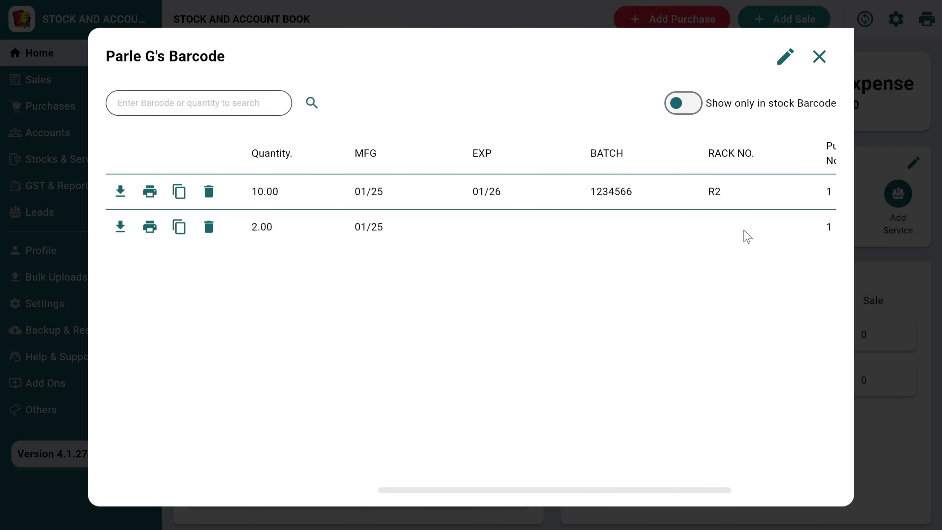
{"action": "scroll", "coordinate": [743, 208], "scroll_direction": "right", "scroll_amount": 4}
{"action": "scroll", "coordinate": [743, 222], "scroll_direction": "left", "scroll_amount": 10}
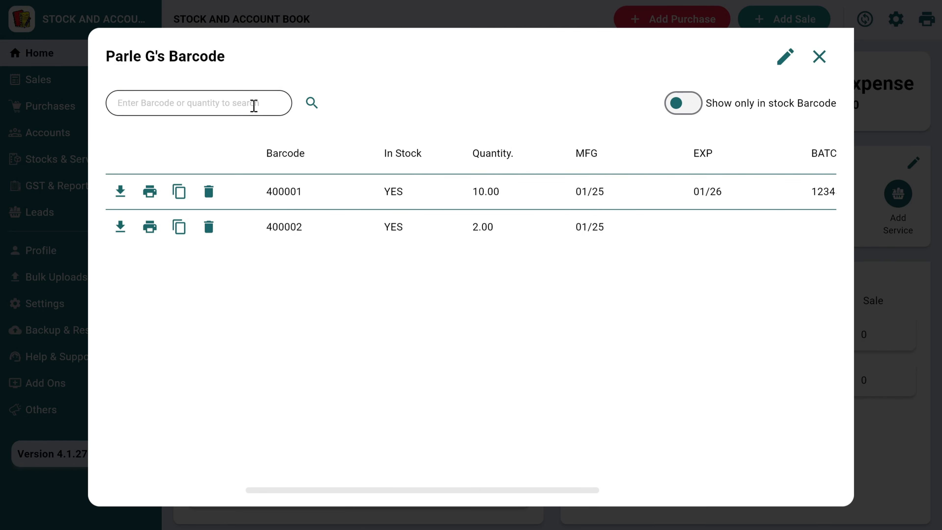
{"action": "left_click", "coordinate": [817, 58]}
{"action": "left_click", "coordinate": [817, 59]}
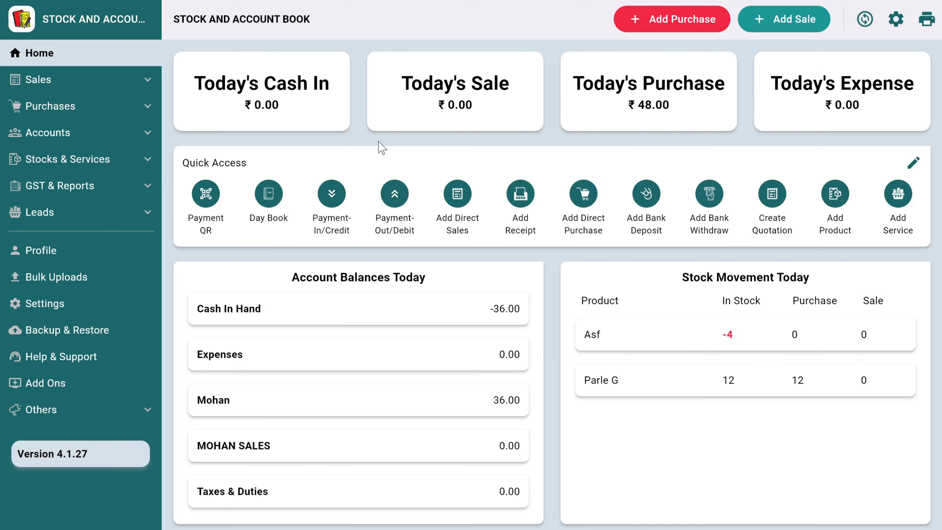
Step: Look up the details of barcode 400001 from the product list
{"action": "left_click", "coordinate": [70, 158]}
{"action": "left_click", "coordinate": [71, 241]}
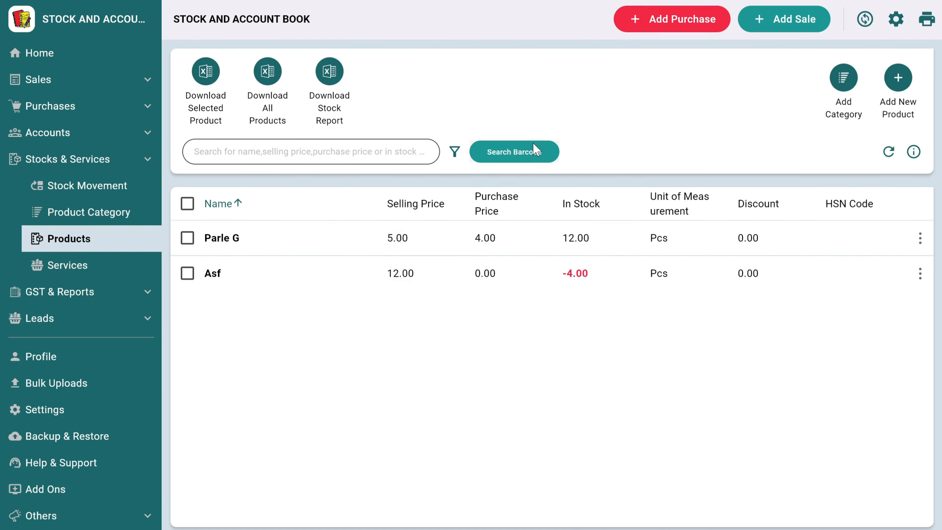
{"action": "left_click", "coordinate": [534, 150]}
{"action": "left_click", "coordinate": [464, 250]}
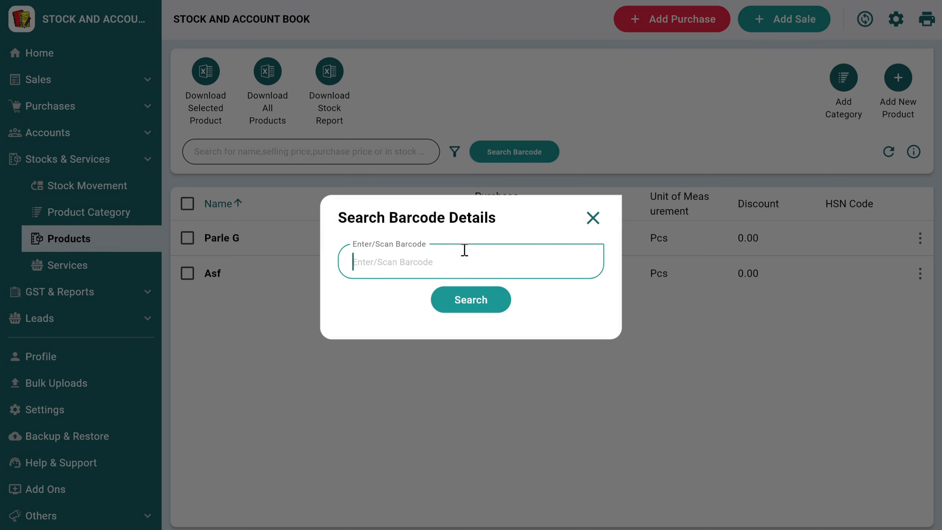
{"action": "type", "text": "400001"}
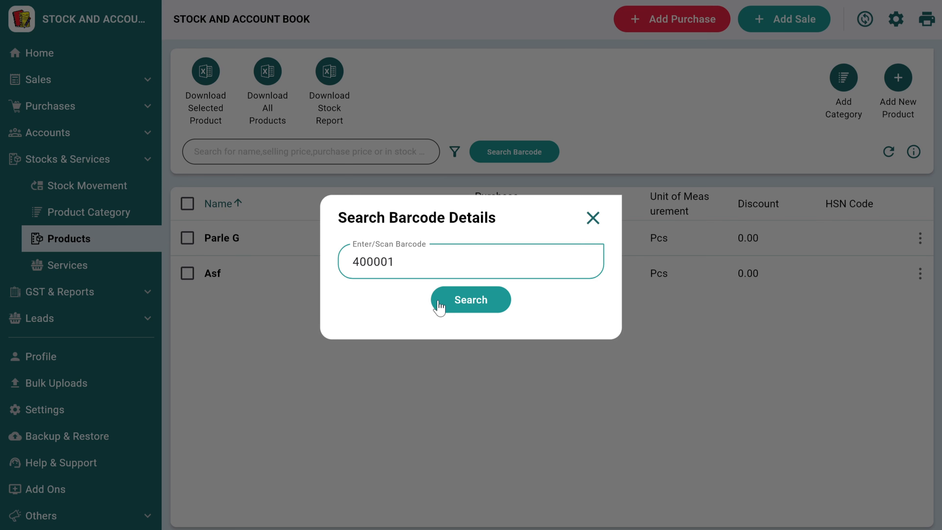
{"action": "left_click", "coordinate": [439, 308]}
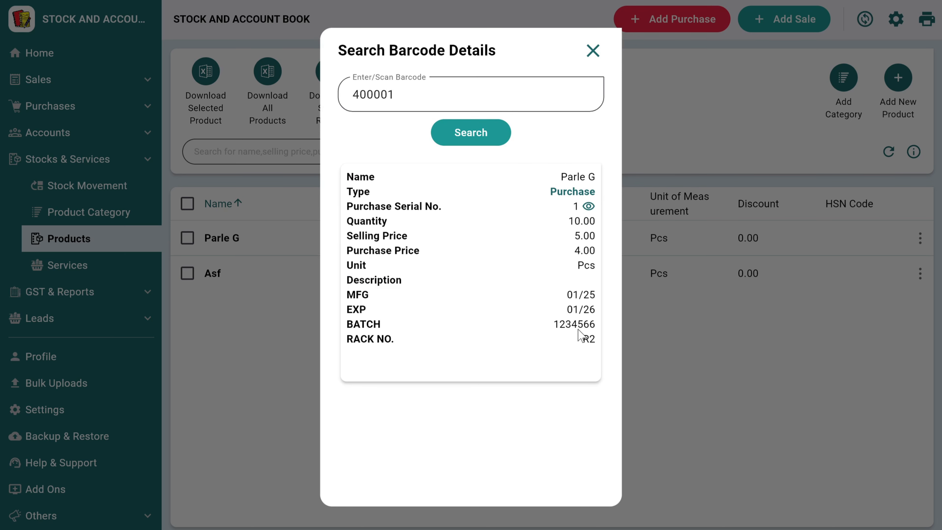
Step: View the purchase linked to barcode 400001, and close the purchase details and the barcode search
{"action": "left_click", "coordinate": [588, 205]}
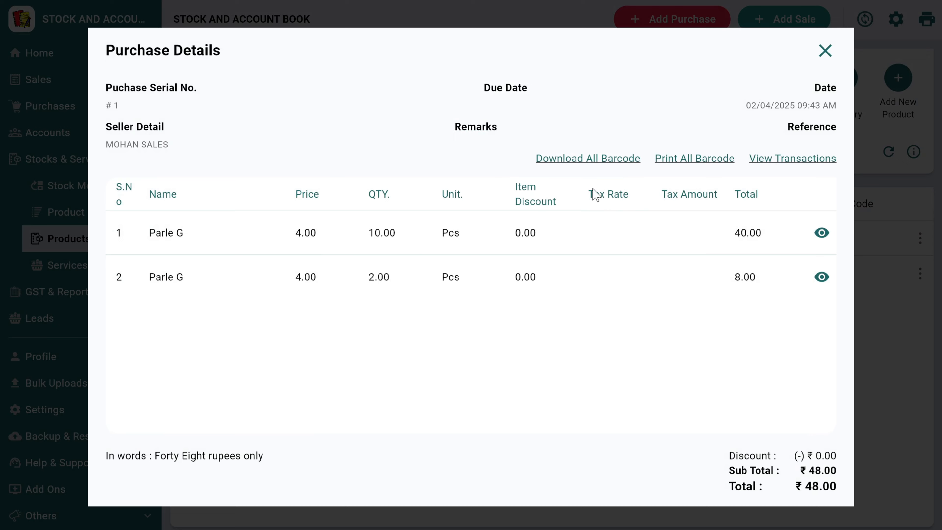
{"action": "left_click", "coordinate": [825, 51]}
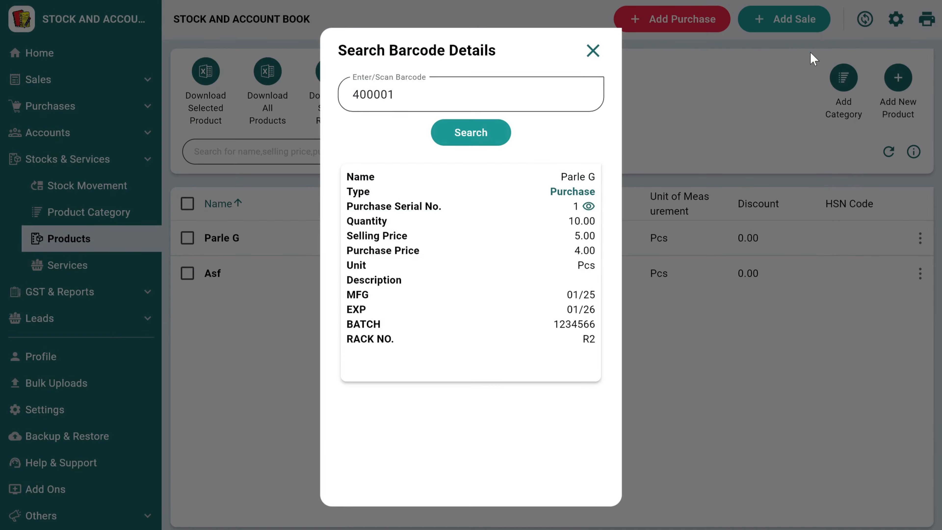
{"action": "left_click", "coordinate": [592, 50]}
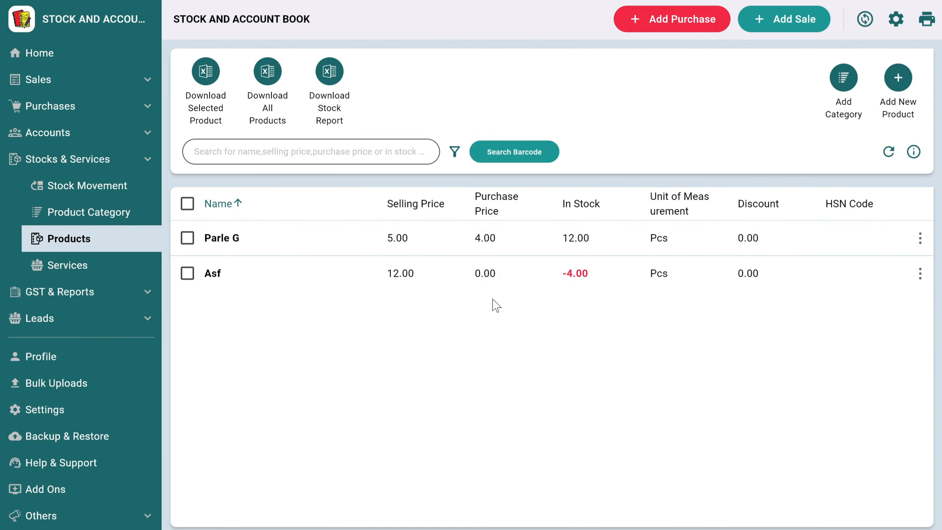
Step: Examine the product list's stock and custom field filters, close them unchanged, and return to the home dashboard
{"action": "left_click", "coordinate": [455, 152]}
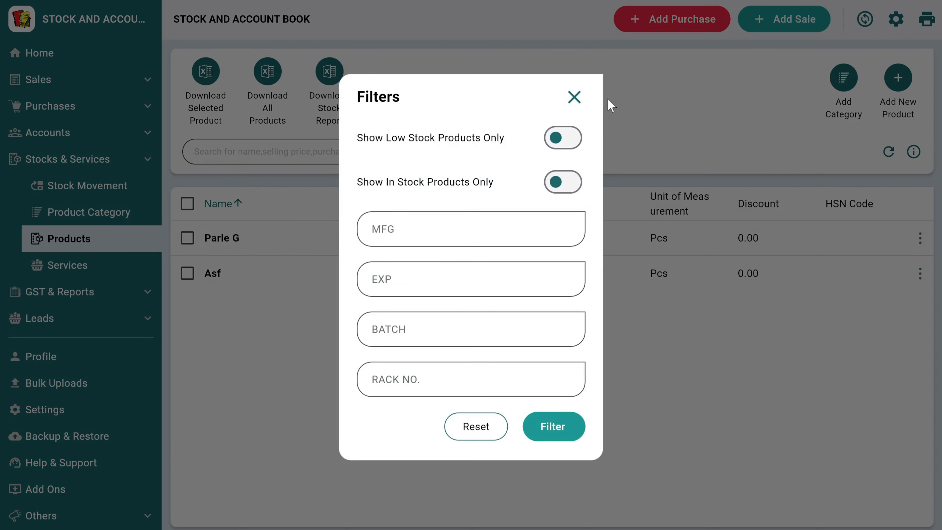
{"action": "left_click", "coordinate": [577, 97]}
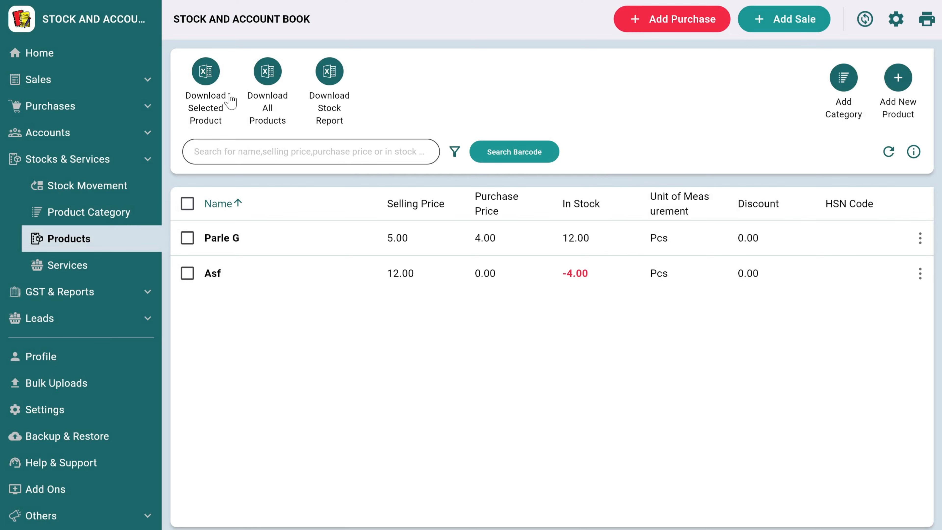
{"action": "left_click", "coordinate": [39, 54]}
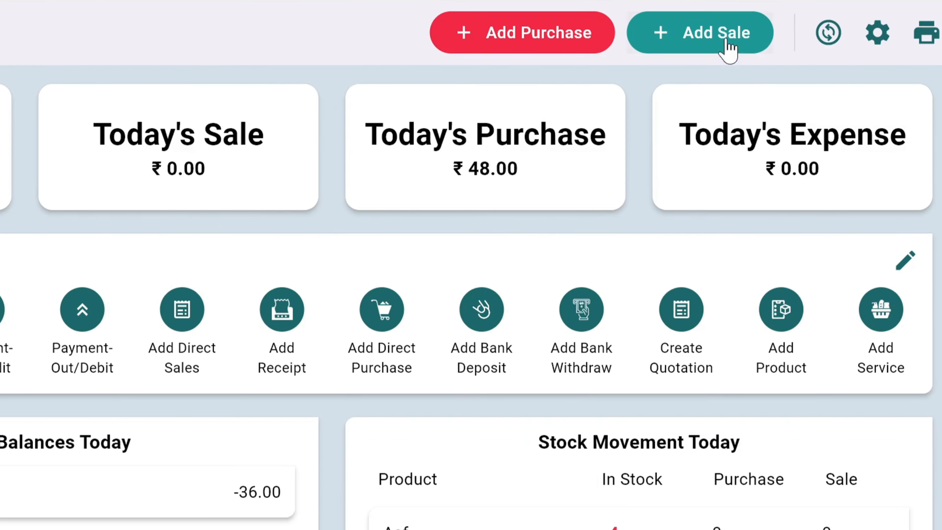
Step: Start a new sale and open three additional sale orders alongside it
{"action": "left_click", "coordinate": [729, 48]}
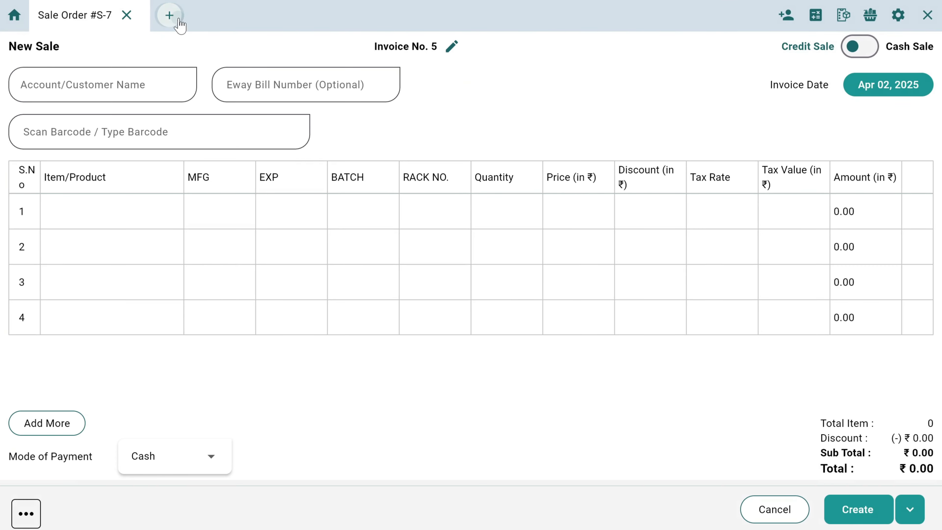
{"action": "left_click", "coordinate": [178, 21]}
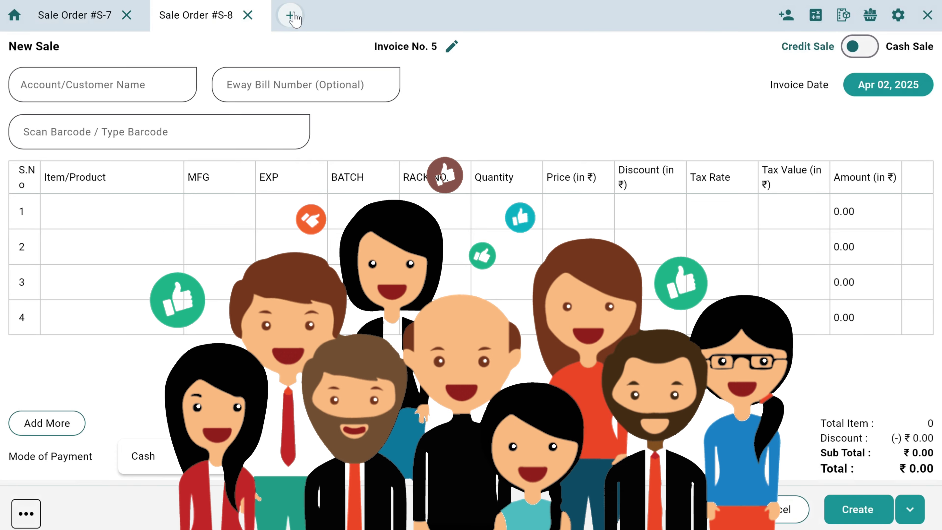
{"action": "left_click", "coordinate": [292, 16]}
{"action": "left_click", "coordinate": [410, 15]}
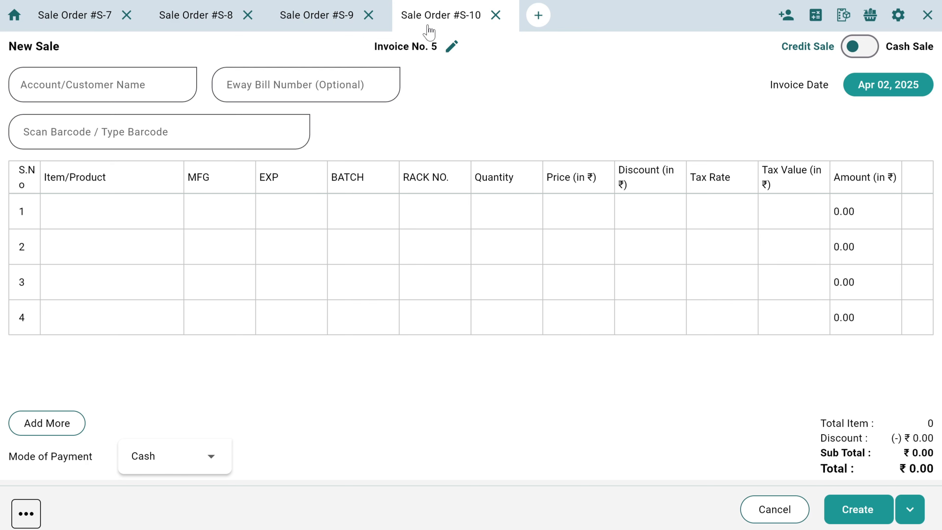
Step: Switch between the open sale orders to compare them, ending on Sale Order #S-7
{"action": "left_click", "coordinate": [64, 26]}
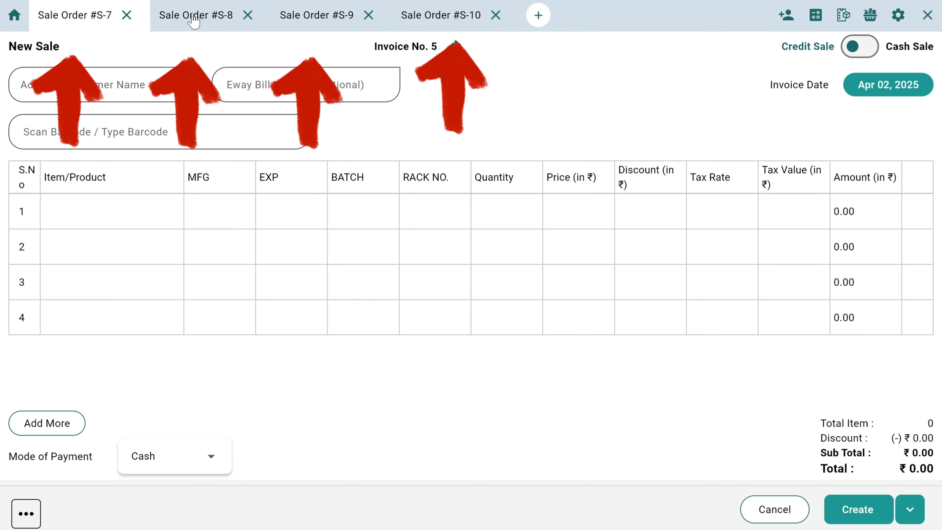
{"action": "left_click", "coordinate": [194, 18]}
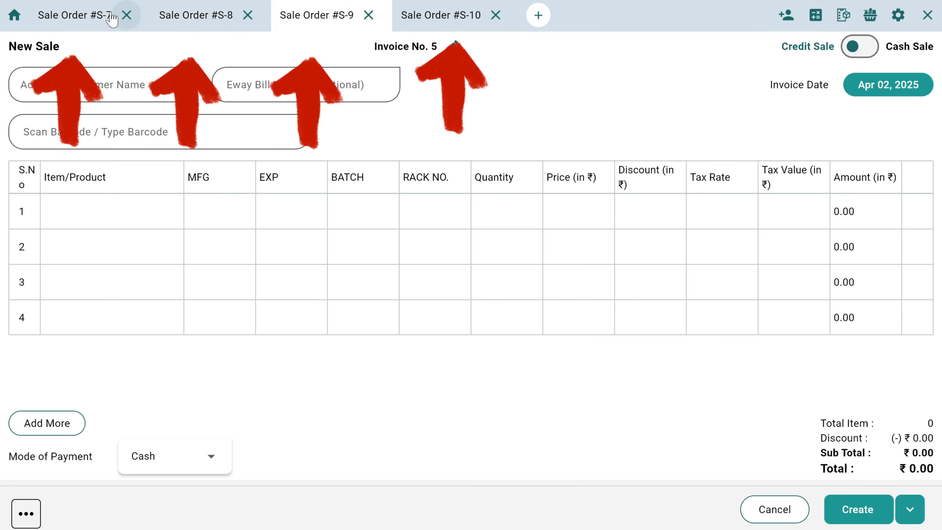
{"action": "left_click", "coordinate": [77, 17]}
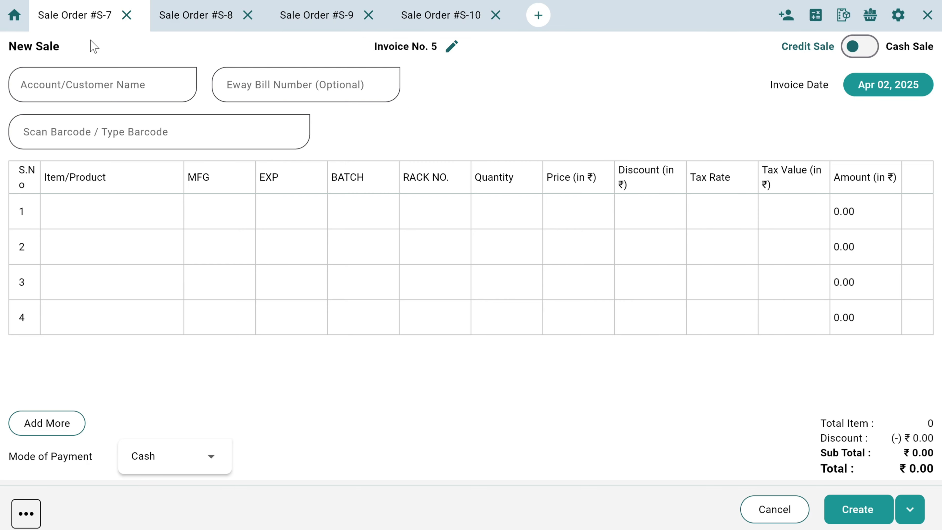
{"action": "left_click", "coordinate": [190, 24]}
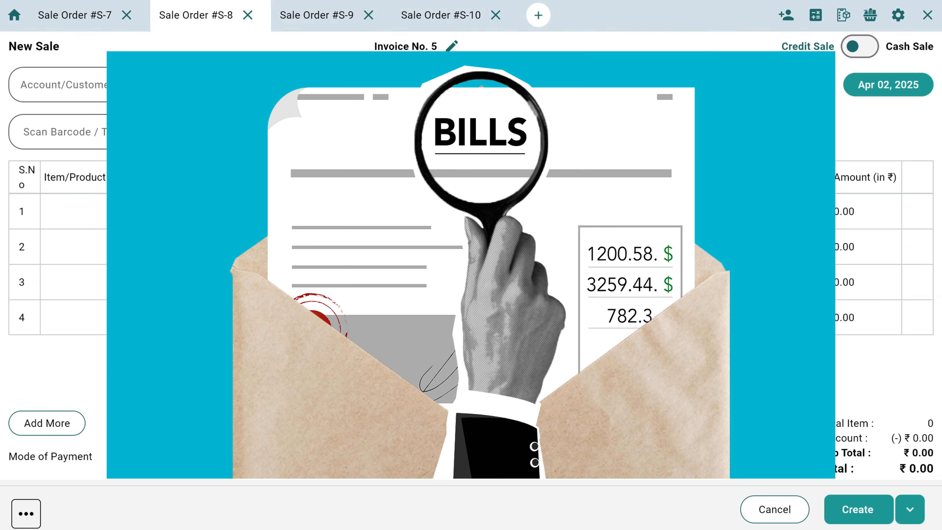
{"action": "left_click", "coordinate": [50, 20]}
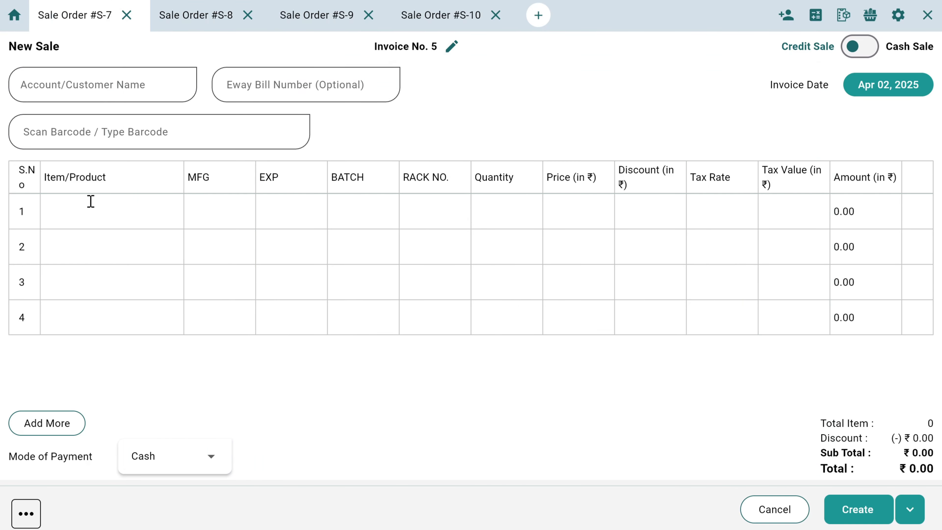
Step: Add both Parle G variants to Sale Order #S-7 by barcode, entering 400002 for the second one
{"action": "left_click", "coordinate": [89, 127]}
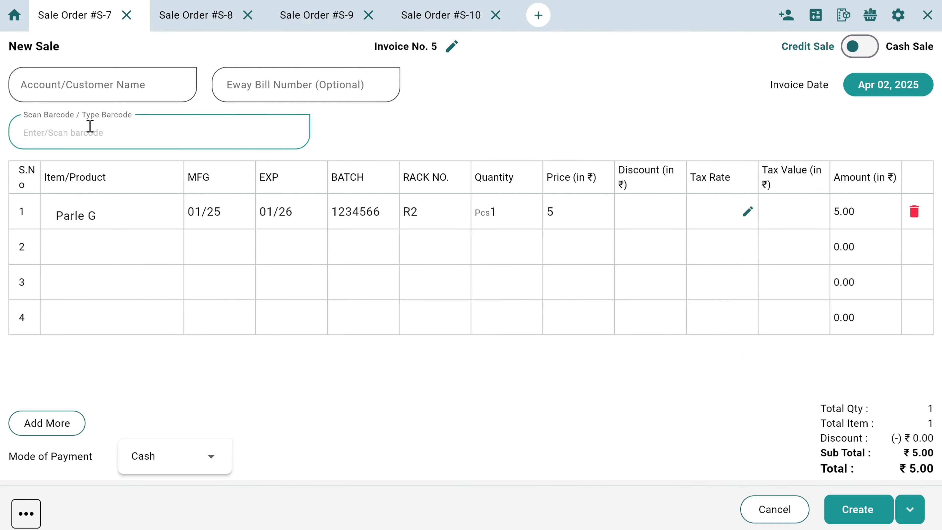
{"action": "type", "text": "400002"}
{"action": "key", "text": "Return"}
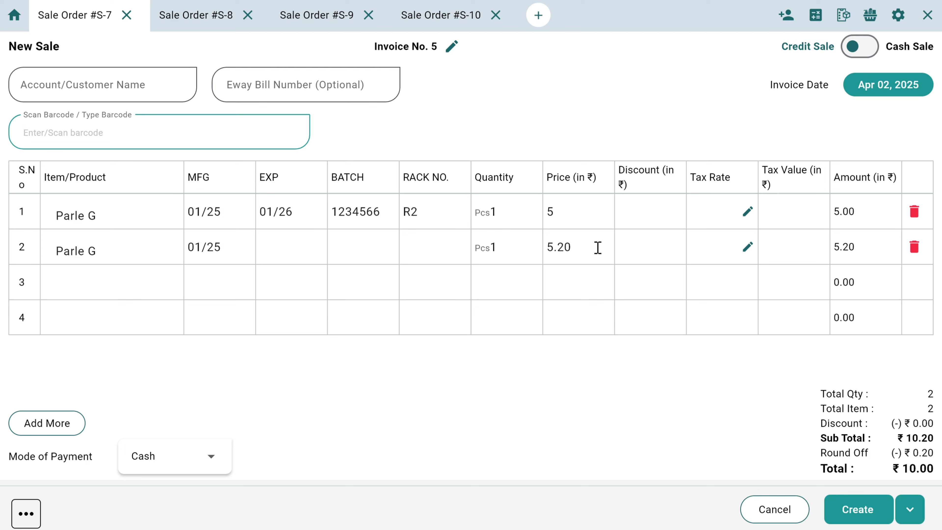
Step: Keep the first Parle G line's quantity at 1 and create the sale invoice
{"action": "left_click", "coordinate": [516, 217]}
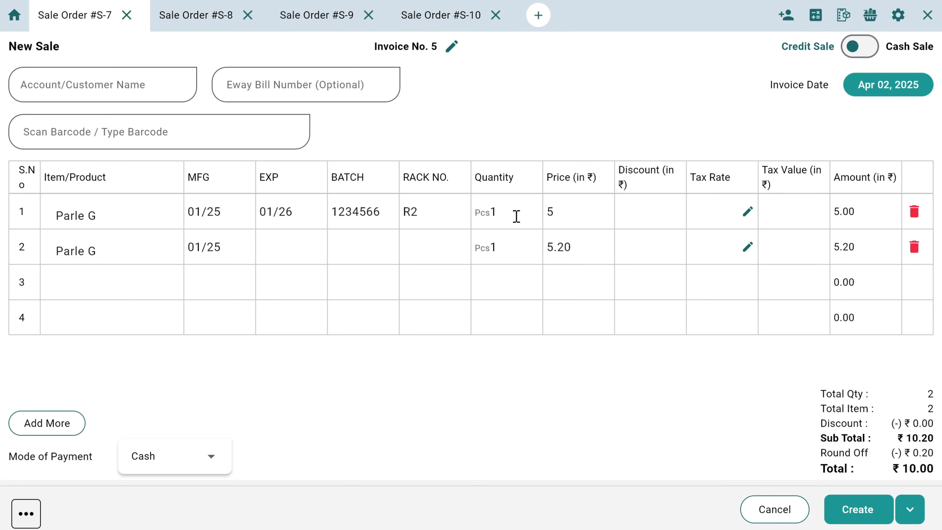
{"action": "type", "text": "0"}
{"action": "key", "text": "BackSpace"}
{"action": "left_click", "coordinate": [856, 512]}
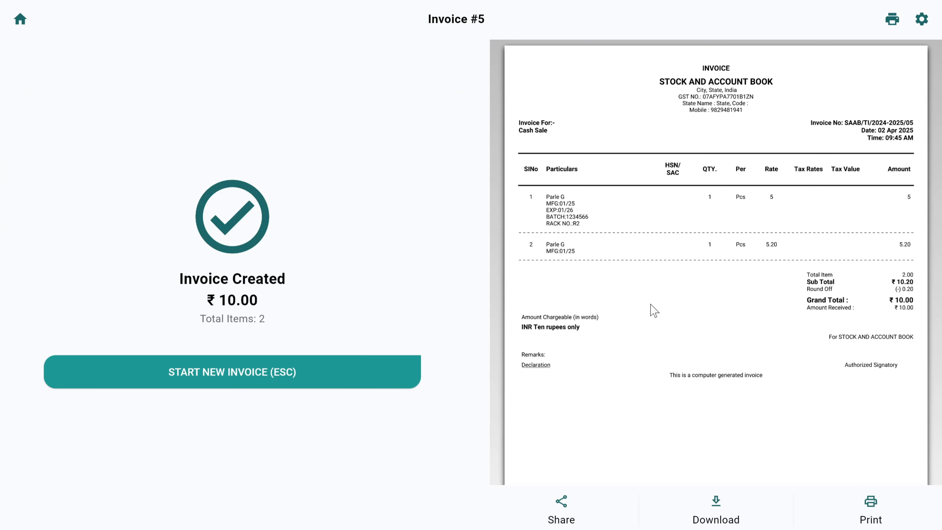
Step: Set the invoice page format to roll80 with Template 2, save the invoice settings and close them
{"action": "left_click", "coordinate": [921, 20]}
{"action": "left_click", "coordinate": [754, 358]}
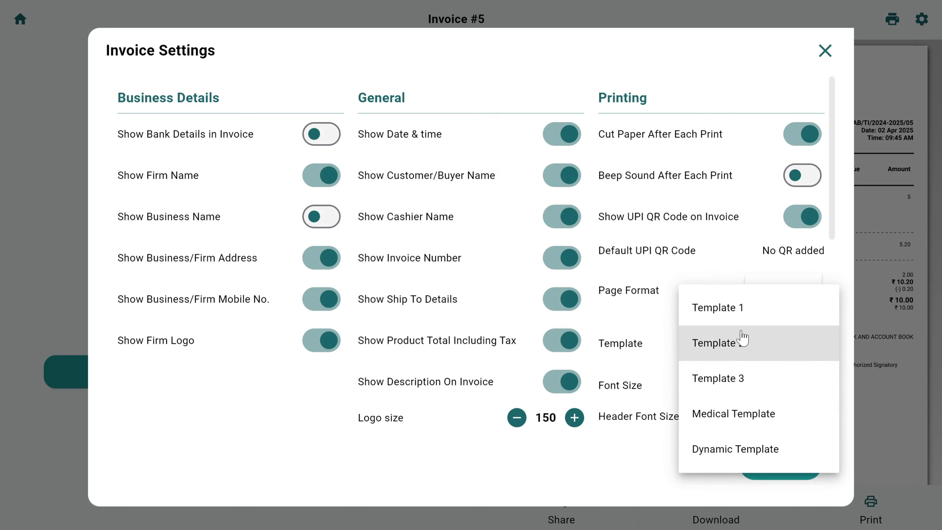
{"action": "left_click", "coordinate": [758, 310]}
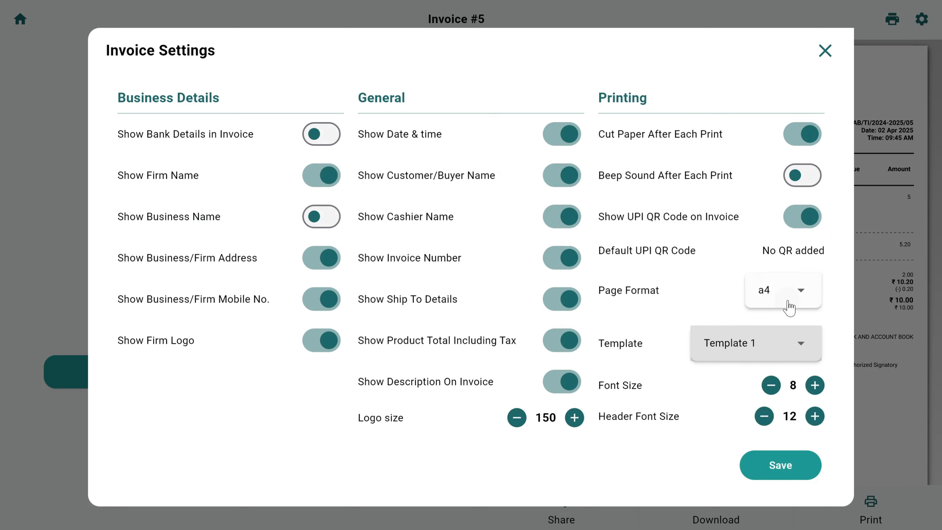
{"action": "left_click", "coordinate": [786, 303]}
{"action": "left_click", "coordinate": [771, 224]}
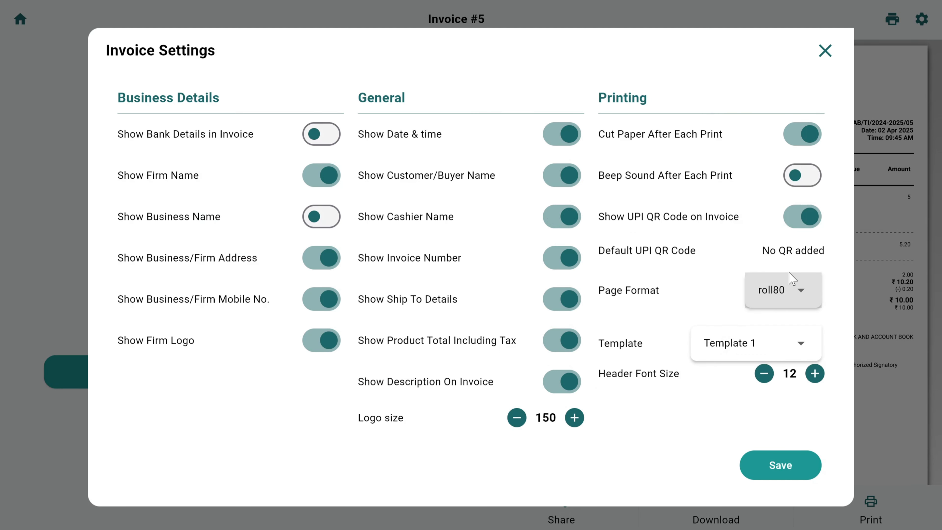
{"action": "left_click", "coordinate": [746, 350]}
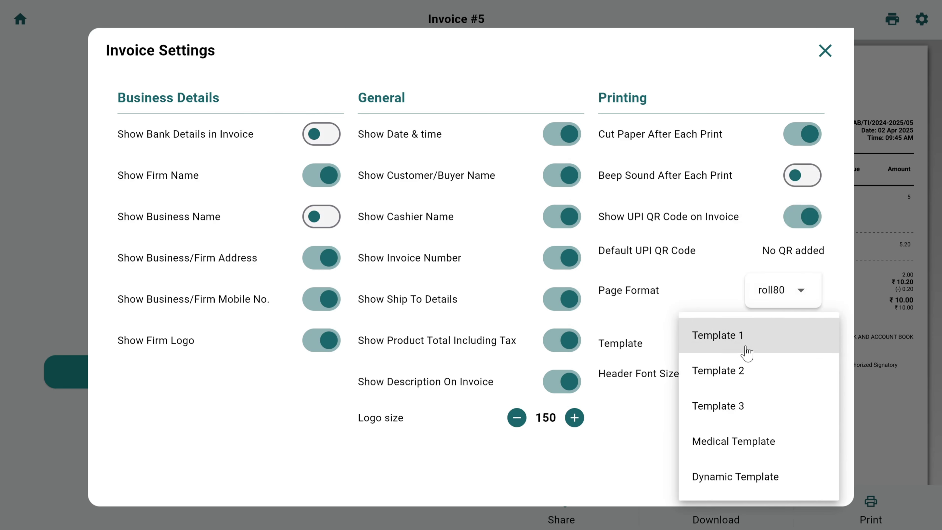
{"action": "left_click", "coordinate": [746, 369]}
{"action": "left_click", "coordinate": [780, 466]}
{"action": "left_click", "coordinate": [824, 51]}
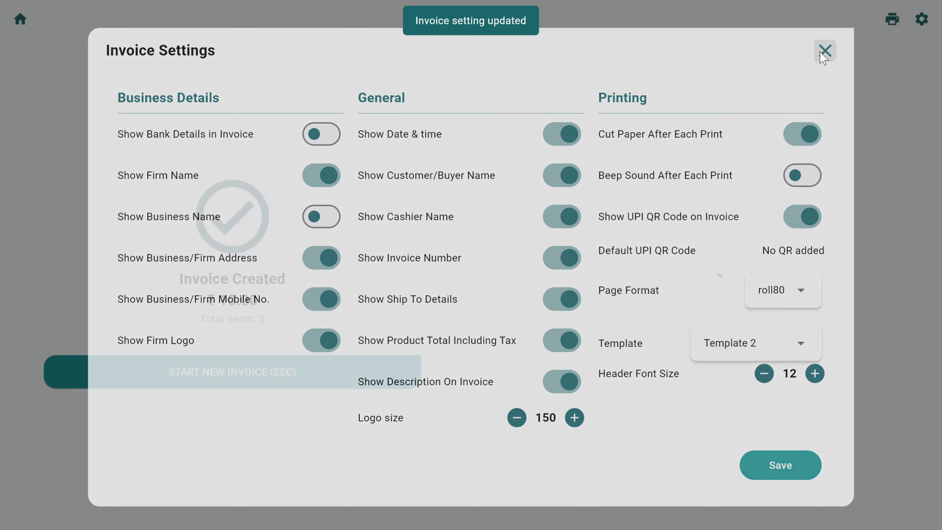
Step: Examine the receipt preview from the firm header and GST number through the Parle G items to the grand total and footer
{"action": "scroll", "coordinate": [806, 322], "scroll_direction": "down", "scroll_amount": 1}
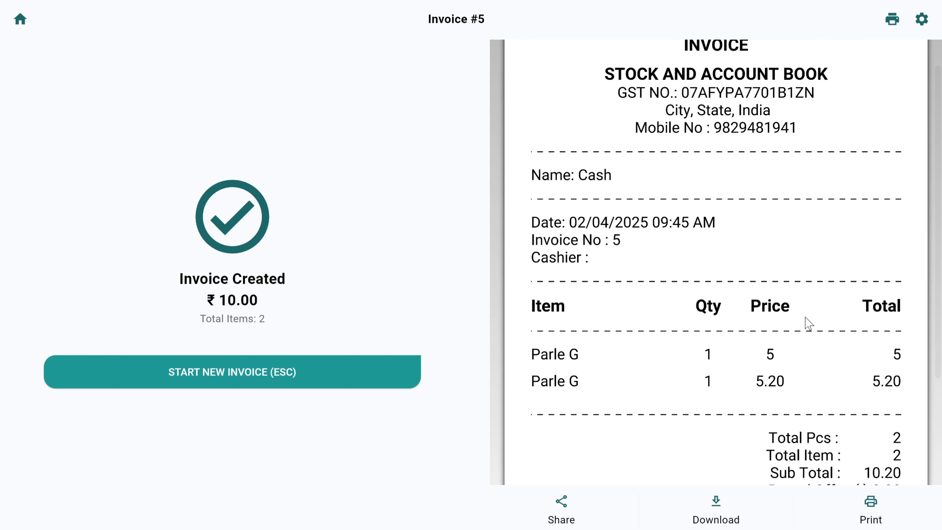
{"action": "scroll", "coordinate": [797, 315], "scroll_direction": "up", "scroll_amount": 1}
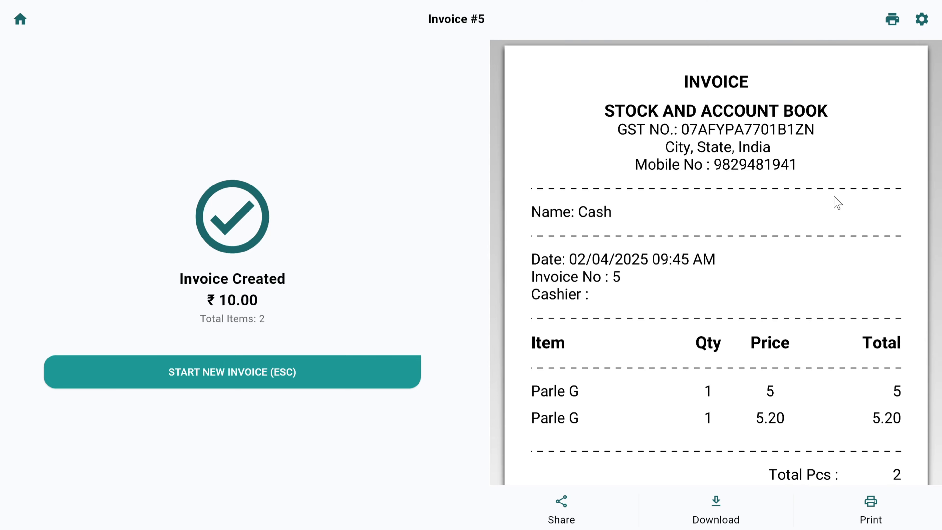
{"action": "scroll", "coordinate": [827, 208], "scroll_direction": "down", "scroll_amount": 1}
{"action": "scroll", "coordinate": [820, 214], "scroll_direction": "up", "scroll_amount": 1}
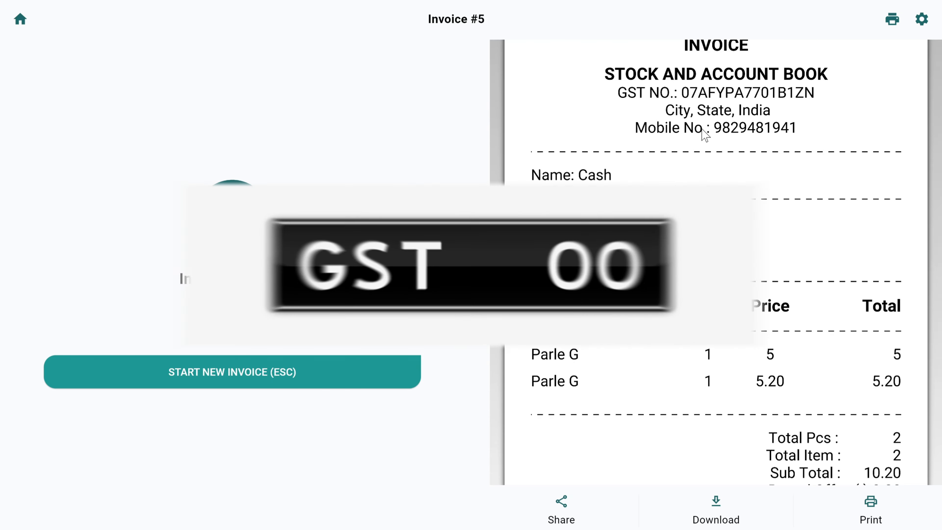
{"action": "scroll", "coordinate": [704, 134], "scroll_direction": "down", "scroll_amount": 2}
{"action": "scroll", "coordinate": [704, 135], "scroll_direction": "down", "scroll_amount": 3}
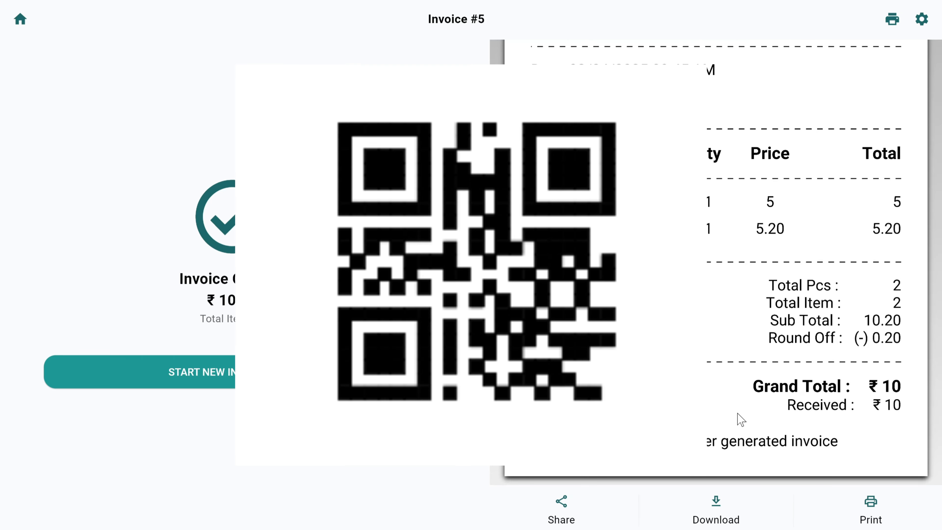
{"action": "scroll", "coordinate": [645, 454], "scroll_direction": "up", "scroll_amount": 2}
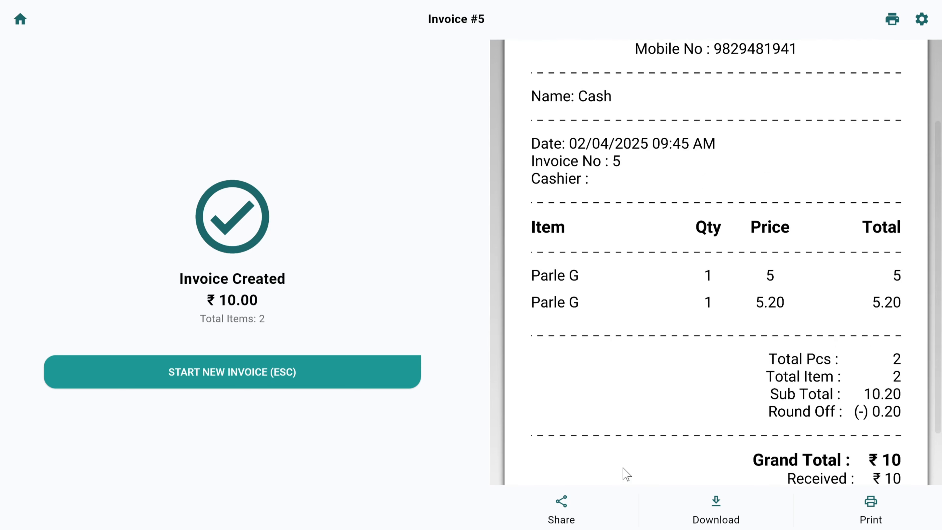
{"action": "scroll", "coordinate": [856, 441], "scroll_direction": "down", "scroll_amount": 2}
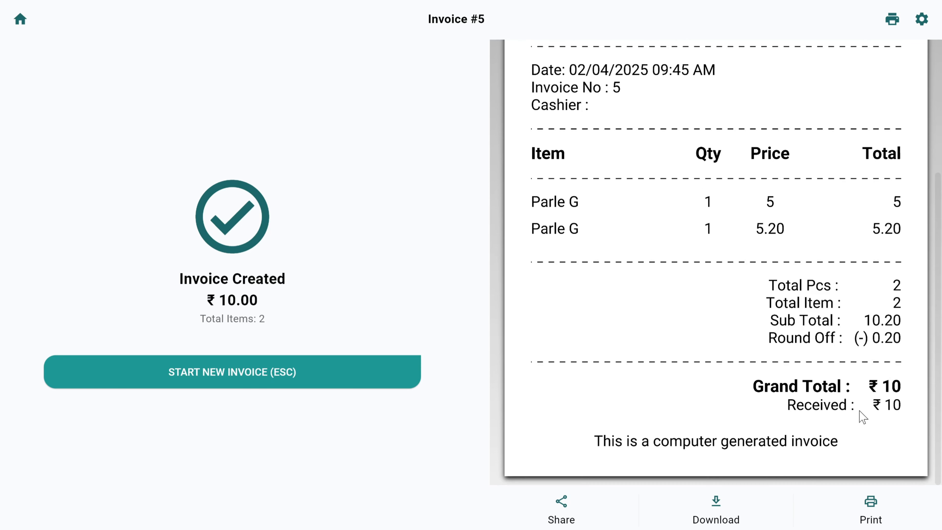
{"action": "scroll", "coordinate": [852, 389], "scroll_direction": "up", "scroll_amount": 4}
{"action": "scroll", "coordinate": [805, 227], "scroll_direction": "up", "scroll_amount": 1}
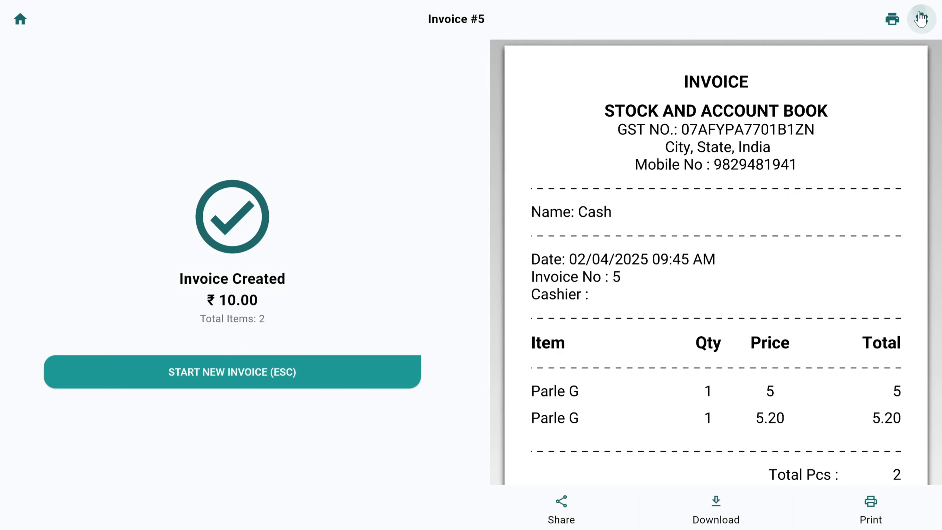
Step: Review the customizable header, sub heading and footer in the invoice settings and check the totals and footer on the receipt preview
{"action": "left_click", "coordinate": [921, 18]}
{"action": "scroll", "coordinate": [475, 273], "scroll_direction": "down", "scroll_amount": 10}
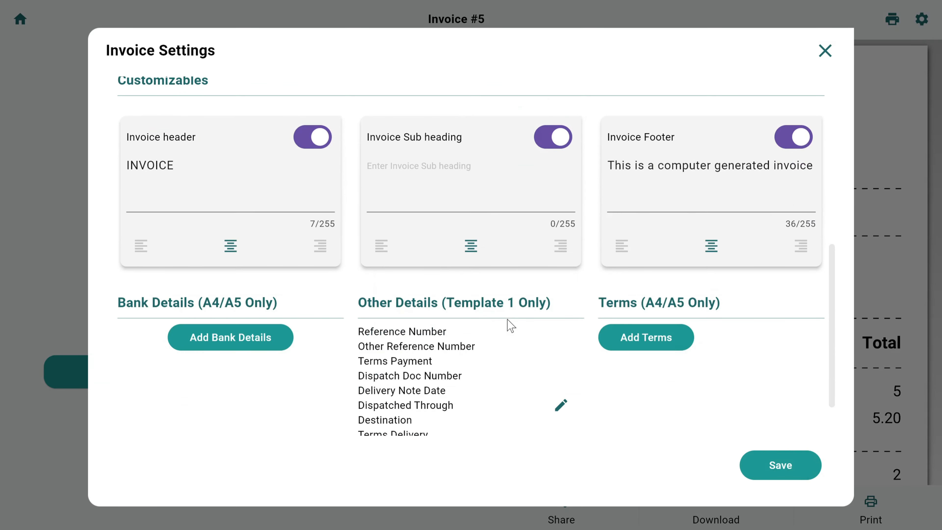
{"action": "left_click", "coordinate": [825, 52]}
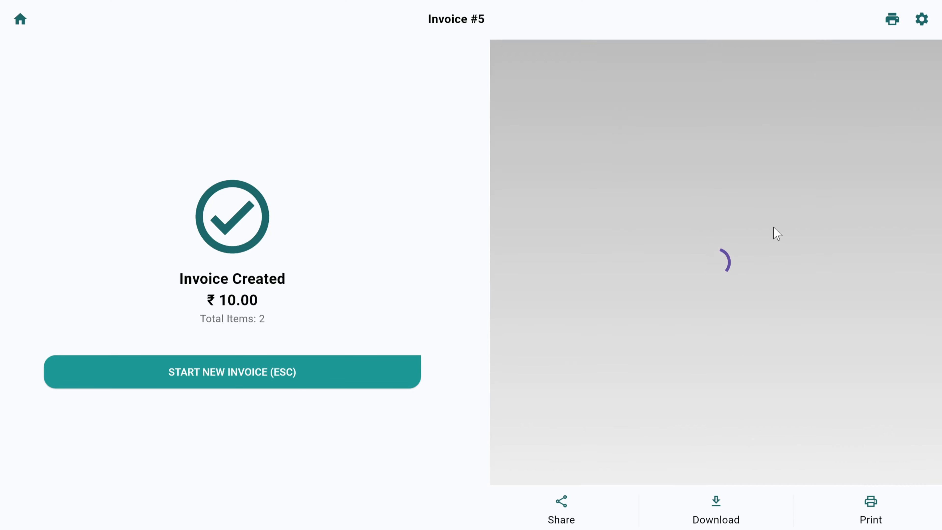
{"action": "scroll", "coordinate": [776, 234], "scroll_direction": "down", "scroll_amount": 5}
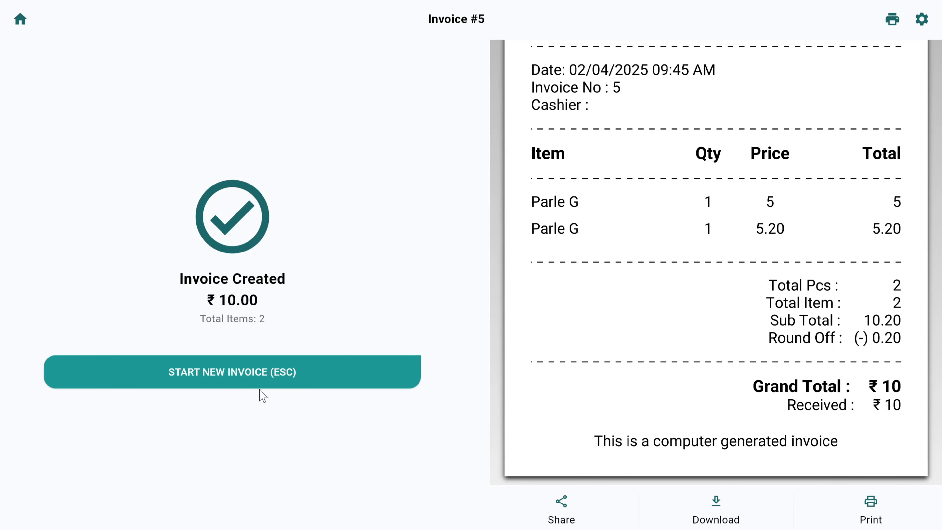
Step: Leave the invoice for the home dashboard and examine Parle G's barcode list from today's stock movement
{"action": "left_click", "coordinate": [256, 383]}
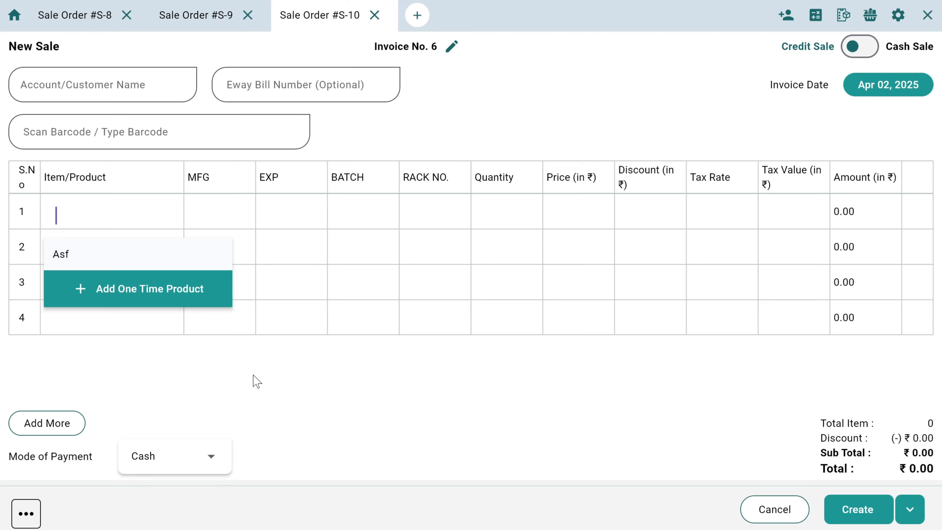
{"action": "left_click", "coordinate": [18, 19]}
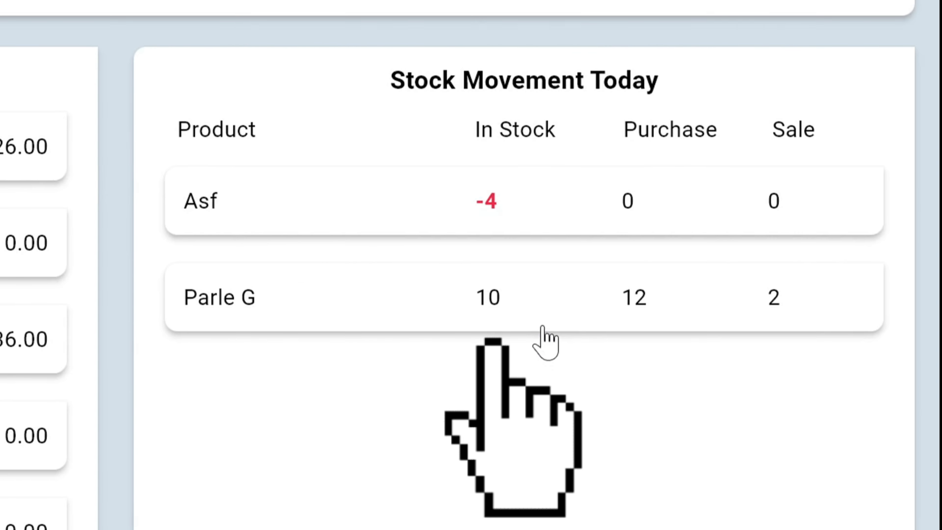
{"action": "left_click", "coordinate": [543, 327]}
{"action": "left_click", "coordinate": [712, 481]}
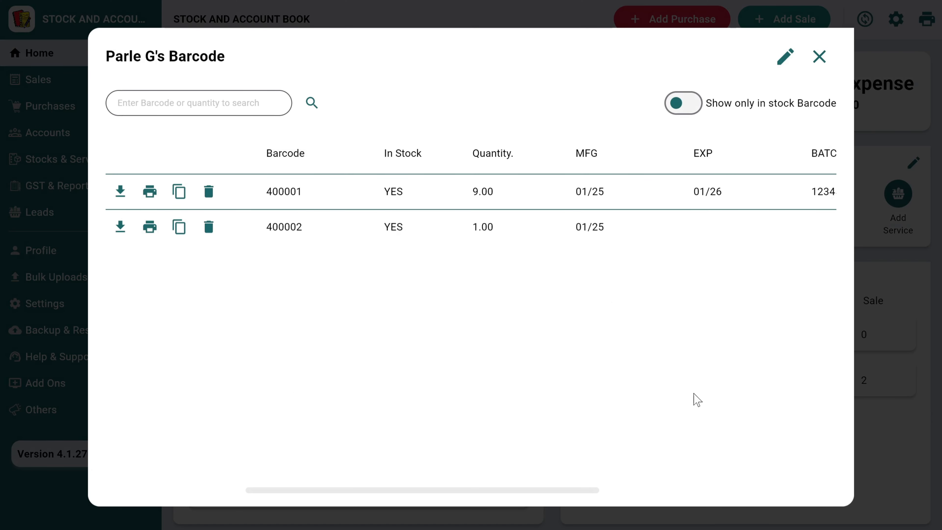
{"action": "left_click", "coordinate": [819, 56]}
{"action": "left_click", "coordinate": [819, 56]}
Step: Look up barcode 400001 in the product list and review its purchase and sold records
{"action": "left_click", "coordinate": [64, 159]}
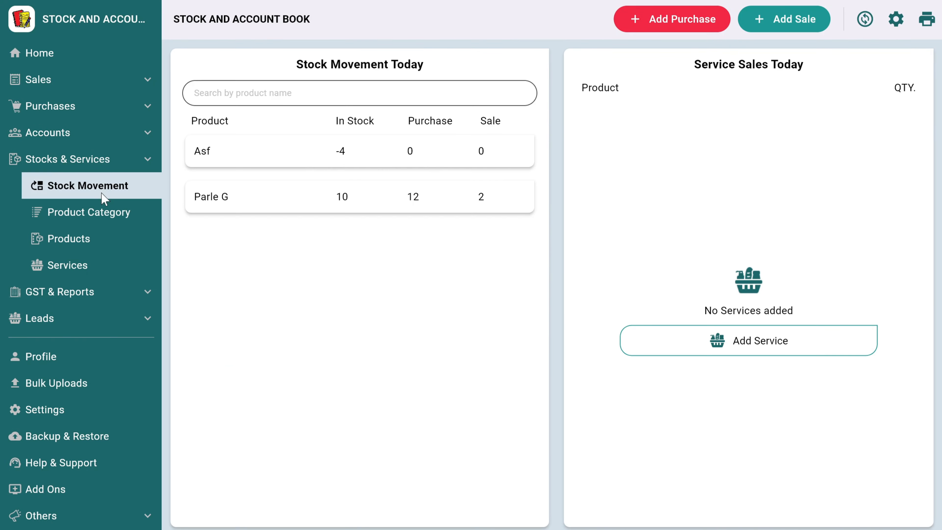
{"action": "left_click", "coordinate": [86, 243]}
{"action": "left_click", "coordinate": [514, 153]}
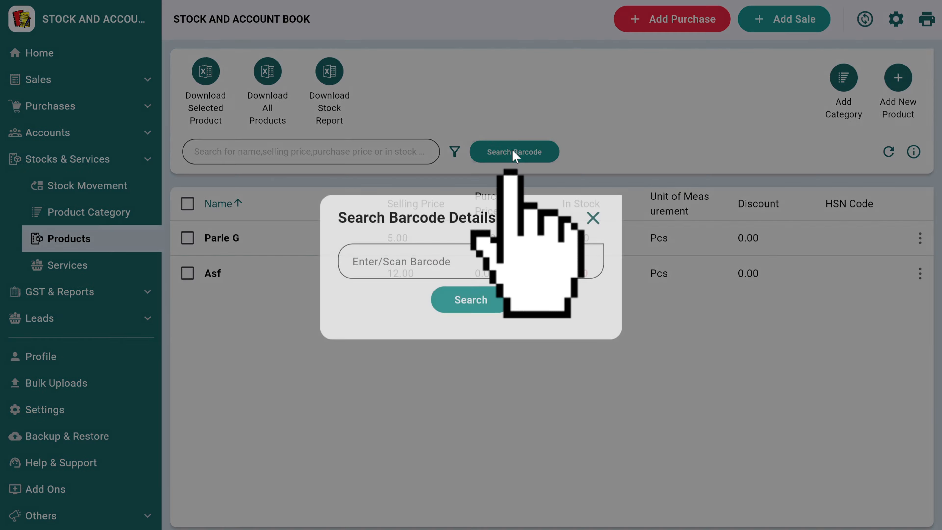
{"action": "left_click", "coordinate": [406, 267]}
{"action": "type", "text": "400001"}
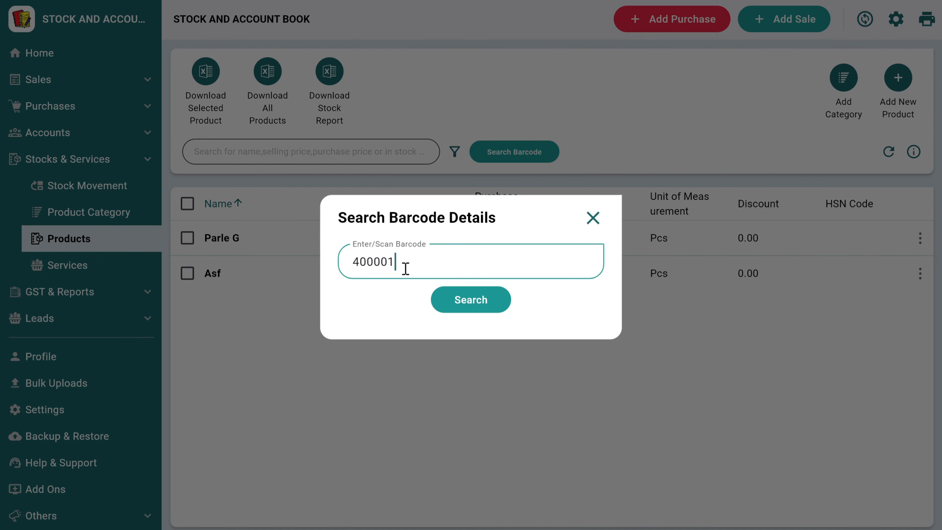
{"action": "left_click", "coordinate": [448, 298]}
{"action": "scroll", "coordinate": [534, 238], "scroll_direction": "down", "scroll_amount": 3}
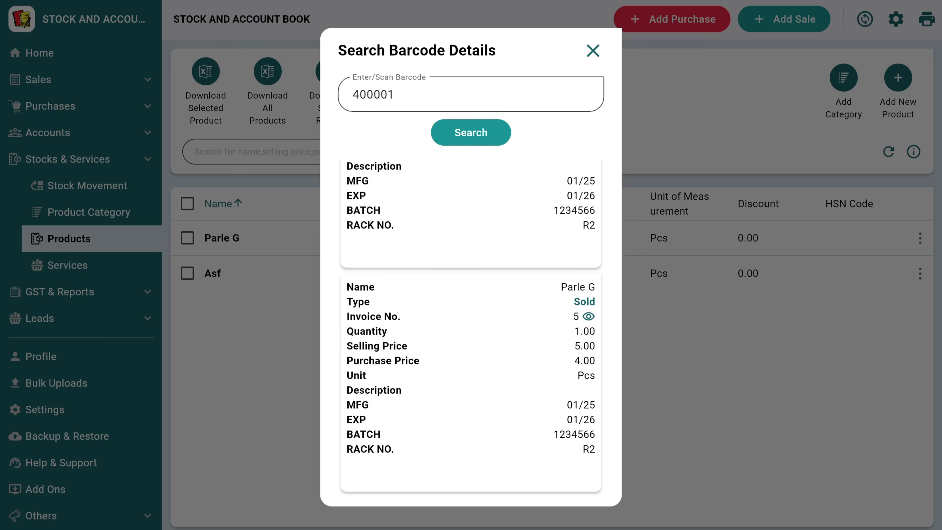
{"action": "scroll", "coordinate": [555, 322], "scroll_direction": "up", "scroll_amount": 3}
{"action": "left_click", "coordinate": [595, 53]}
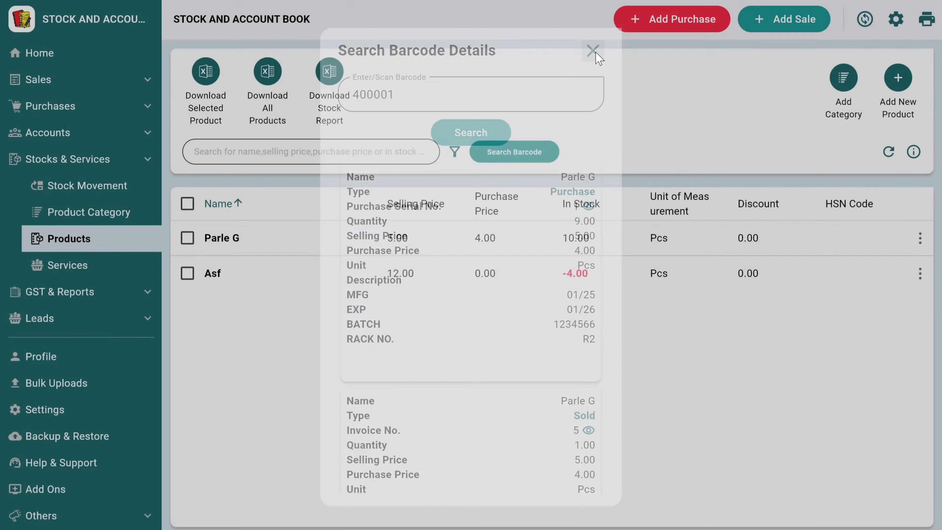
Step: Look through the sales invoices, the actions for invoice 5, and the quotation, performa invoice and sales return lists
{"action": "left_click", "coordinate": [78, 53]}
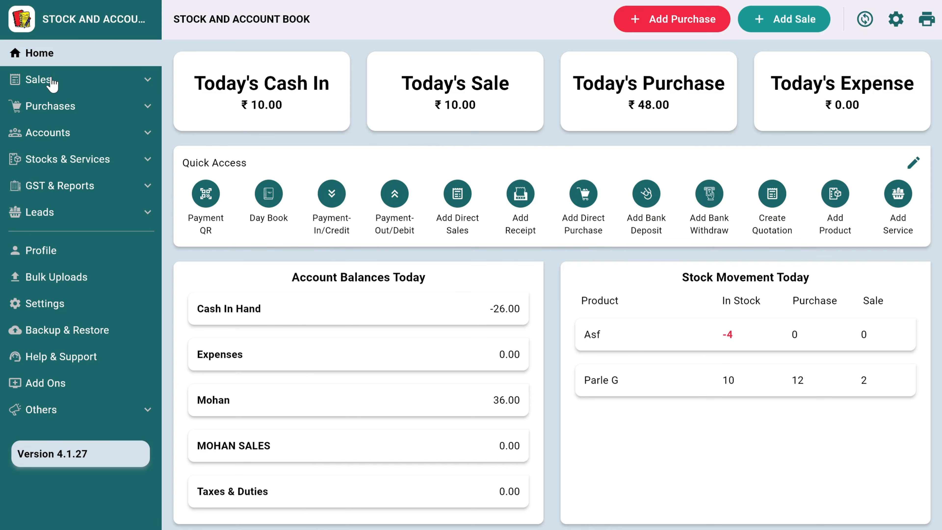
{"action": "left_click", "coordinate": [52, 80]}
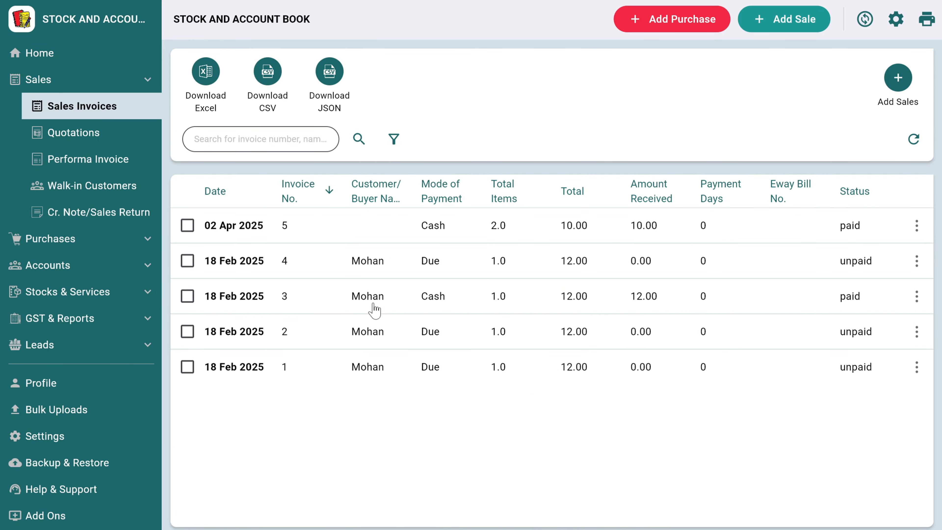
{"action": "left_click", "coordinate": [916, 225]}
{"action": "left_click", "coordinate": [468, 425]}
{"action": "left_click", "coordinate": [76, 135]}
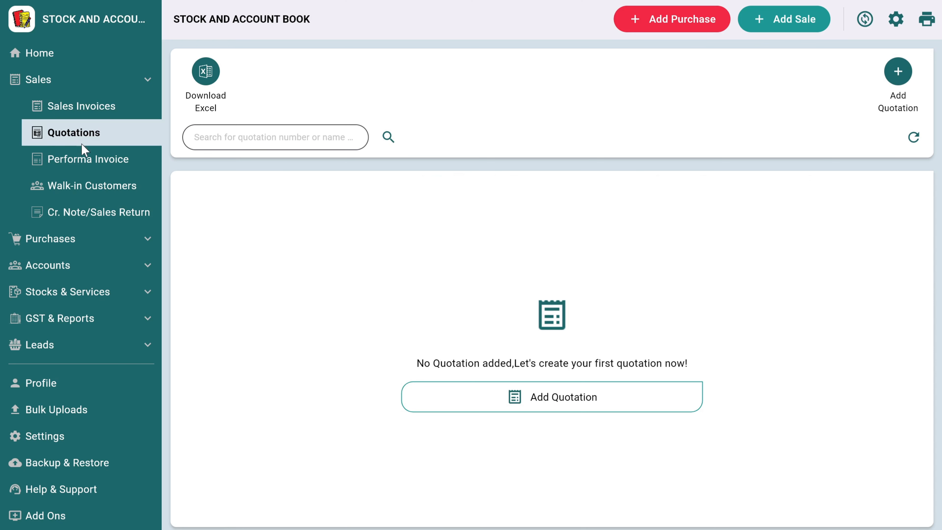
{"action": "left_click", "coordinate": [94, 160]}
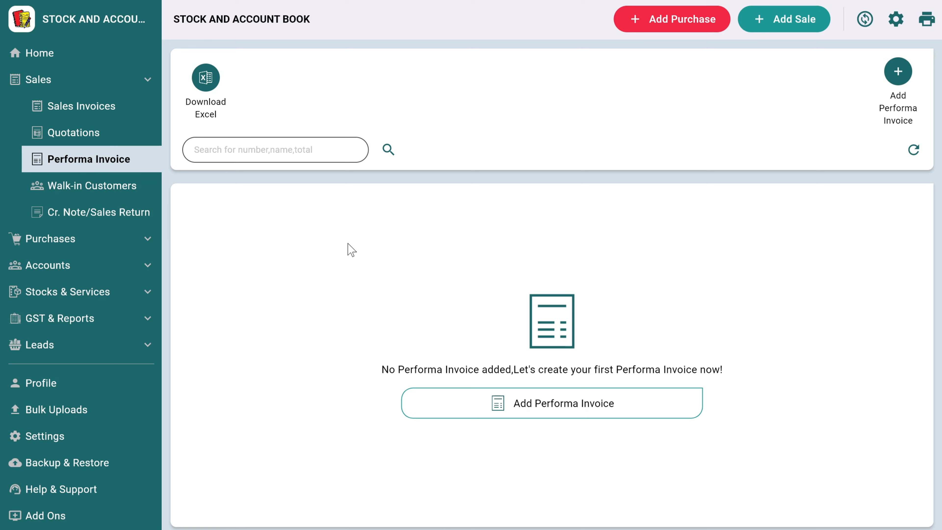
{"action": "left_click", "coordinate": [103, 213]}
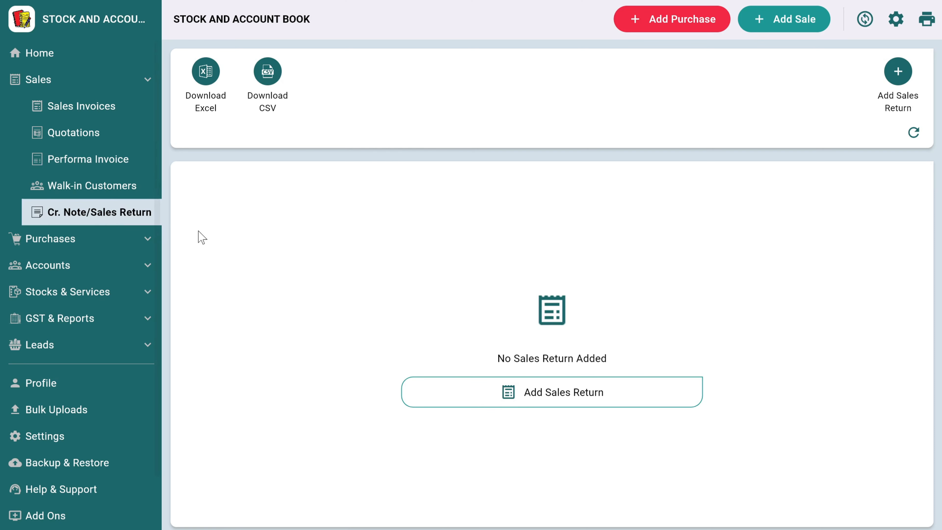
Step: Review the purchases list, the actions available for purchase #1, and the purchase return section
{"action": "left_click", "coordinate": [58, 245]}
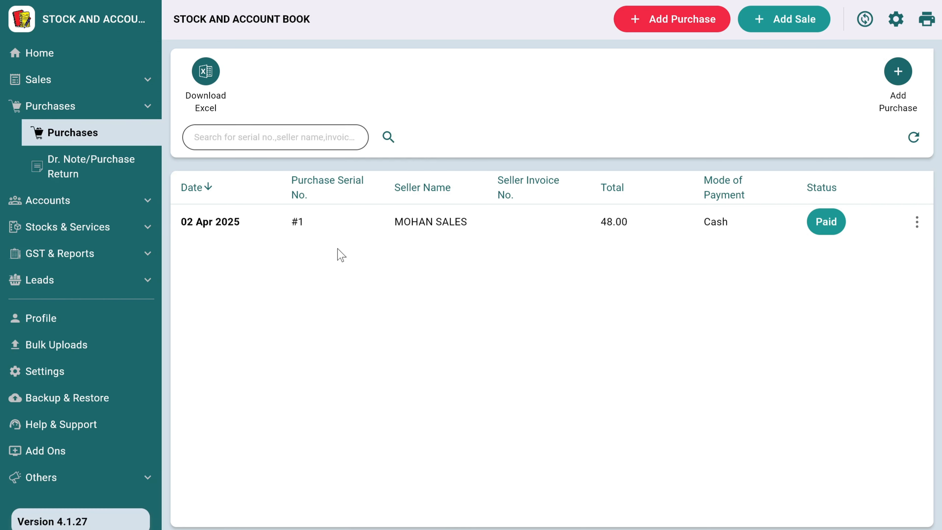
{"action": "left_click", "coordinate": [908, 223]}
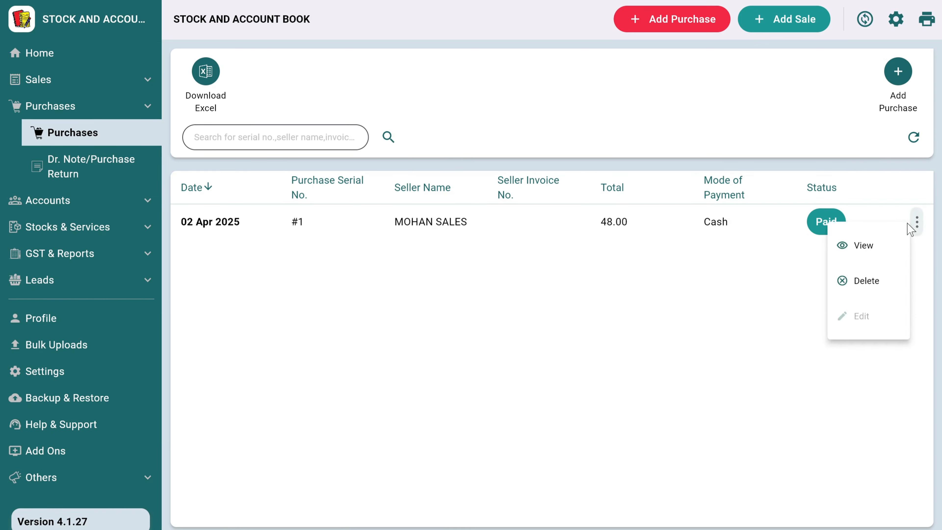
{"action": "left_click", "coordinate": [713, 277]}
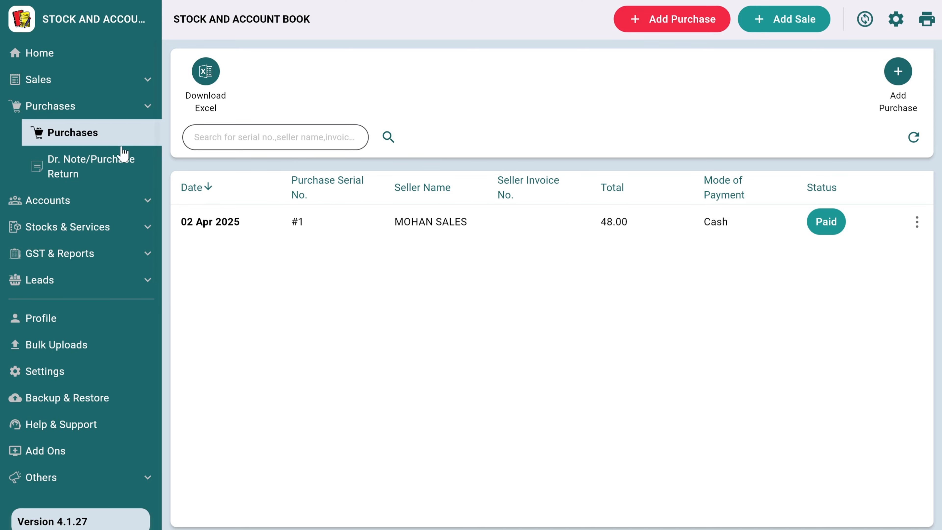
{"action": "left_click", "coordinate": [68, 168]}
Step: Review the Sundry Creditors account's ledger and available actions among all accounts, and look at the bank accounts list
{"action": "left_click", "coordinate": [73, 202]}
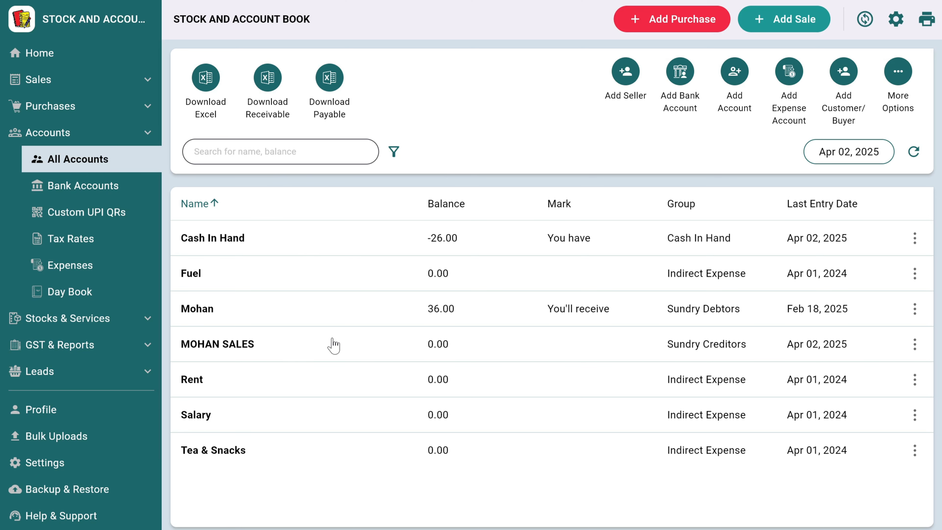
{"action": "left_click", "coordinate": [333, 345]}
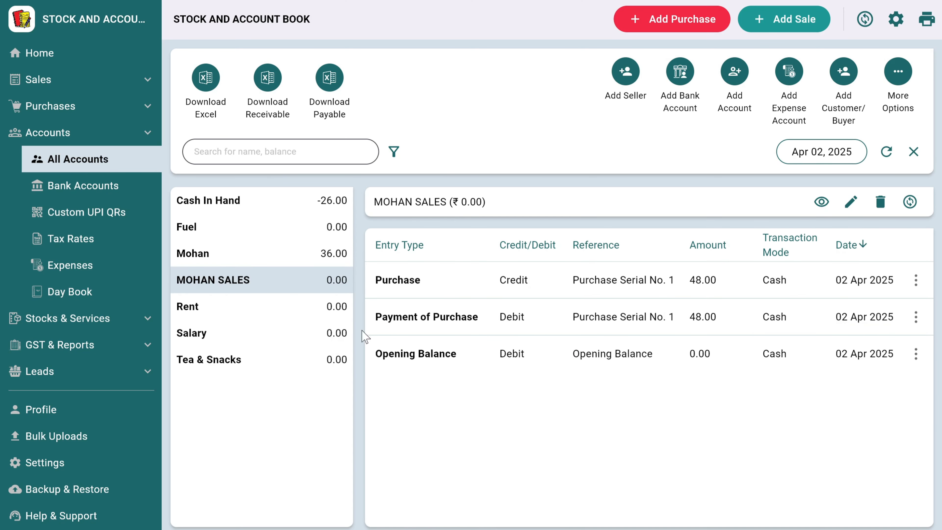
{"action": "left_click", "coordinate": [913, 151]}
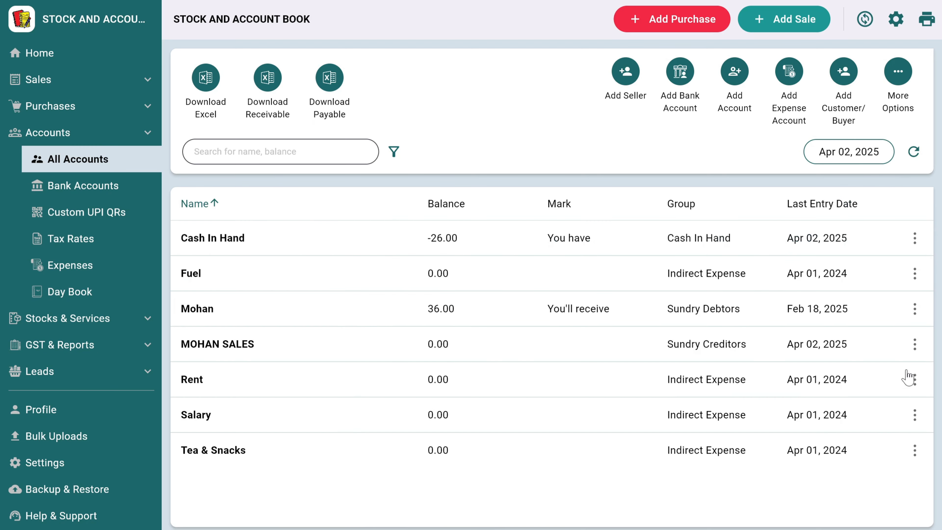
{"action": "left_click", "coordinate": [914, 351]}
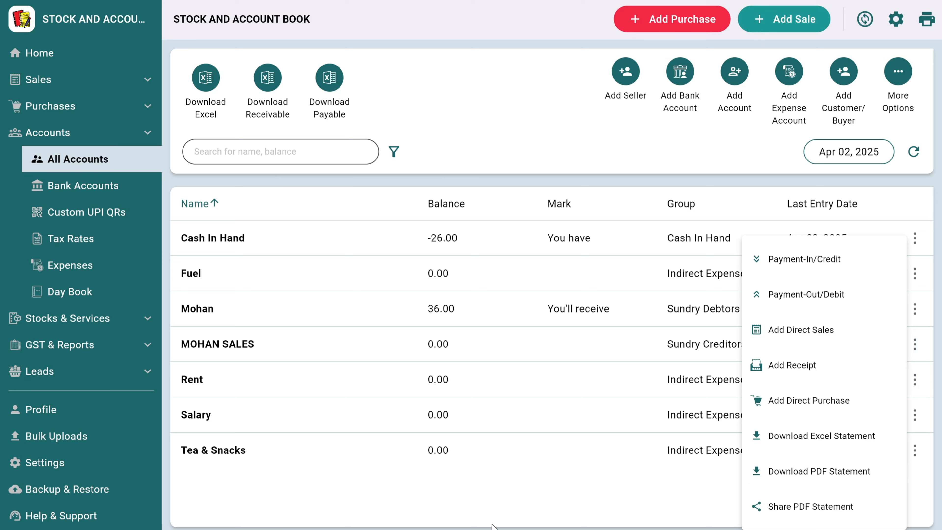
{"action": "left_click", "coordinate": [490, 484]}
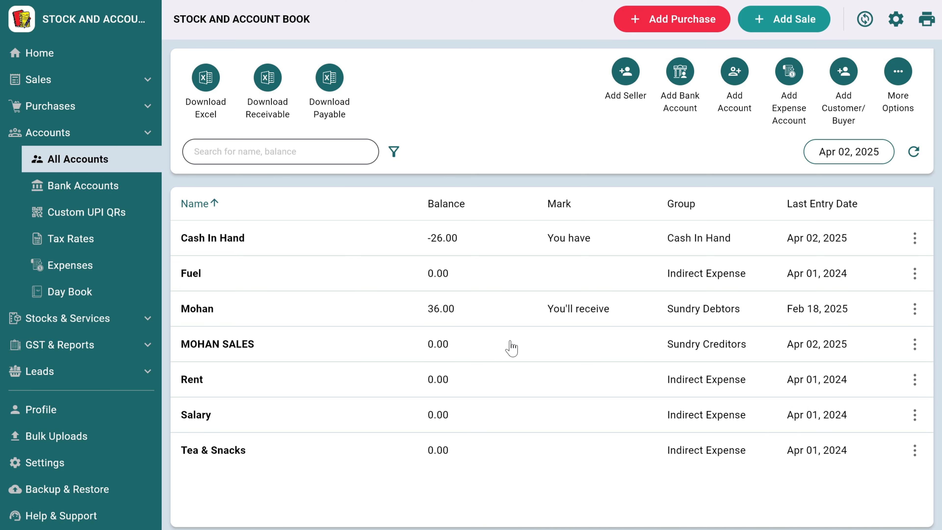
{"action": "left_click", "coordinate": [95, 196]}
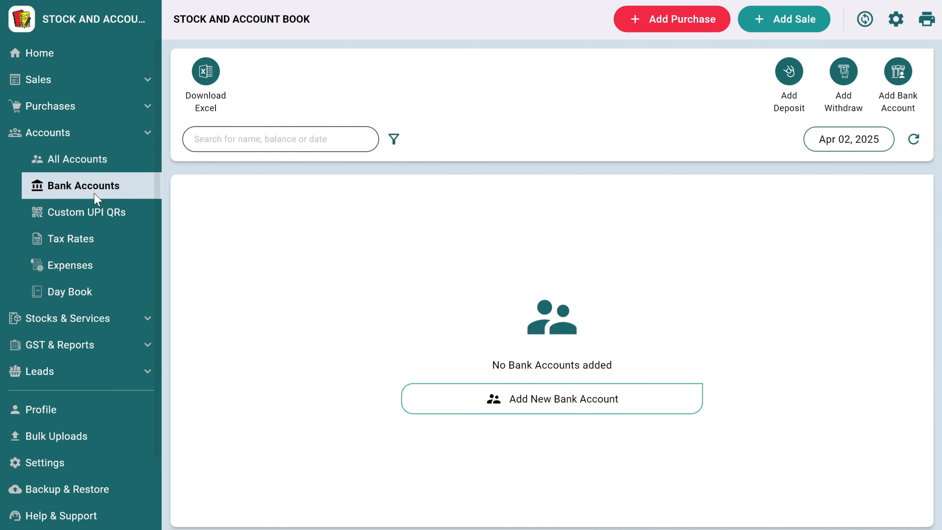
Step: Add a custom UPI QR named ABC with the UPI ID filled in and provider name asfasf
{"action": "left_click", "coordinate": [81, 204]}
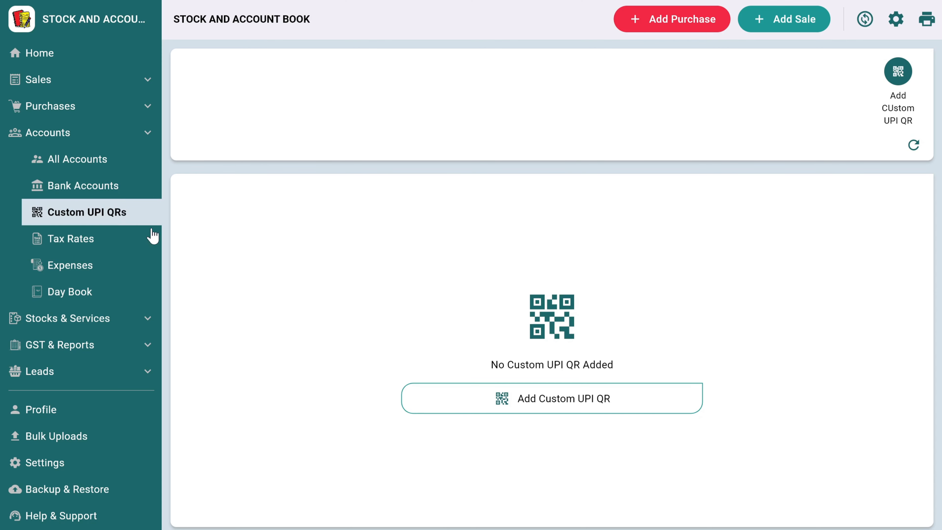
{"action": "left_click", "coordinate": [627, 405]}
{"action": "left_click", "coordinate": [463, 118]}
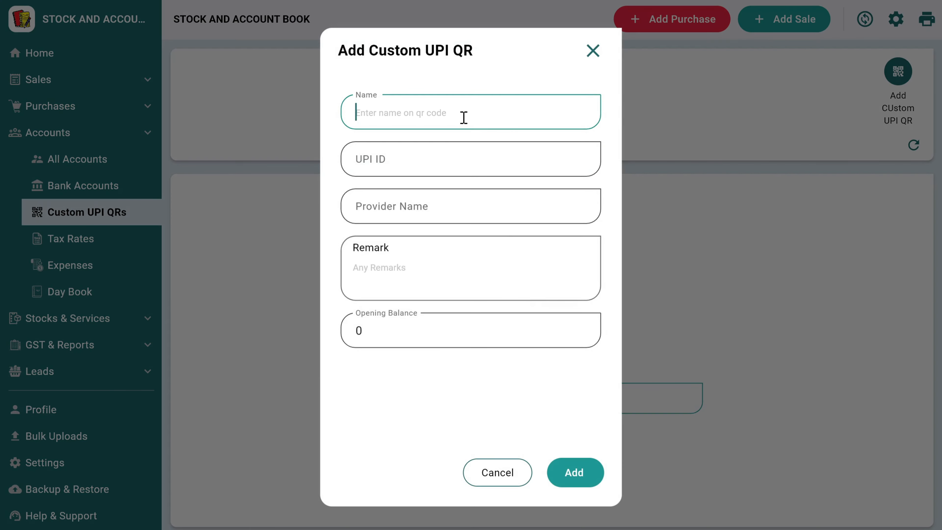
{"action": "type", "text": "ABC"}
{"action": "key", "text": "Tab"}
{"action": "type", "text": "999999@ybl"}
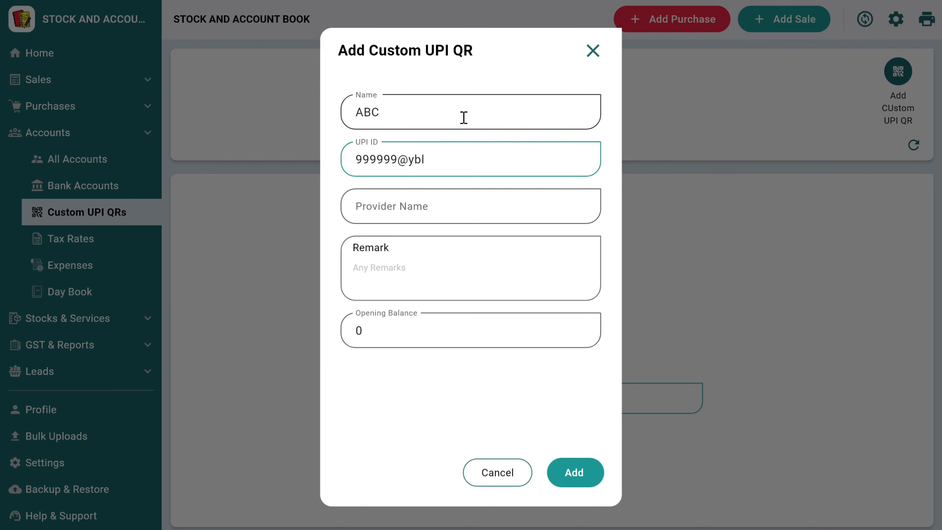
{"action": "left_click", "coordinate": [382, 207]}
{"action": "type", "text": "asfasf"}
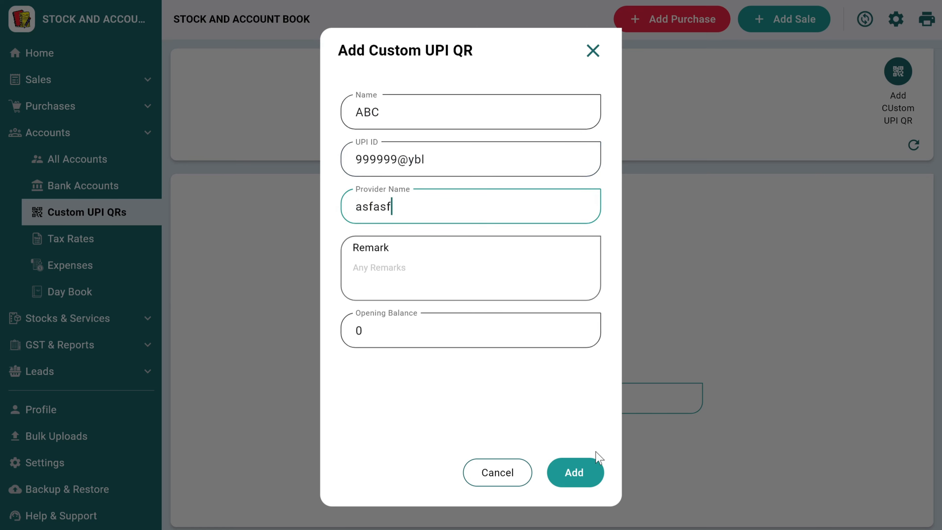
{"action": "left_click", "coordinate": [578, 471]}
Step: Start a sale from the home dashboard, add the product Asf and create the invoice
{"action": "left_click", "coordinate": [63, 57]}
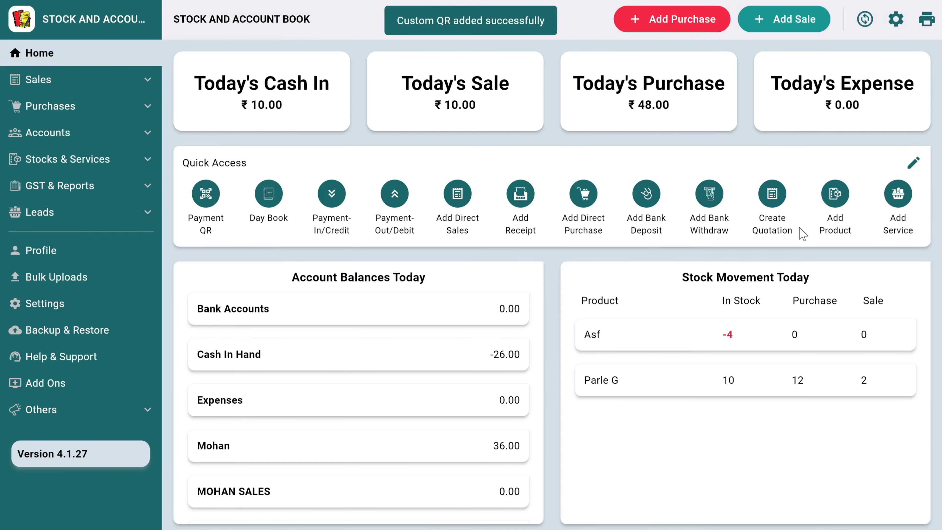
{"action": "left_click", "coordinate": [784, 28]}
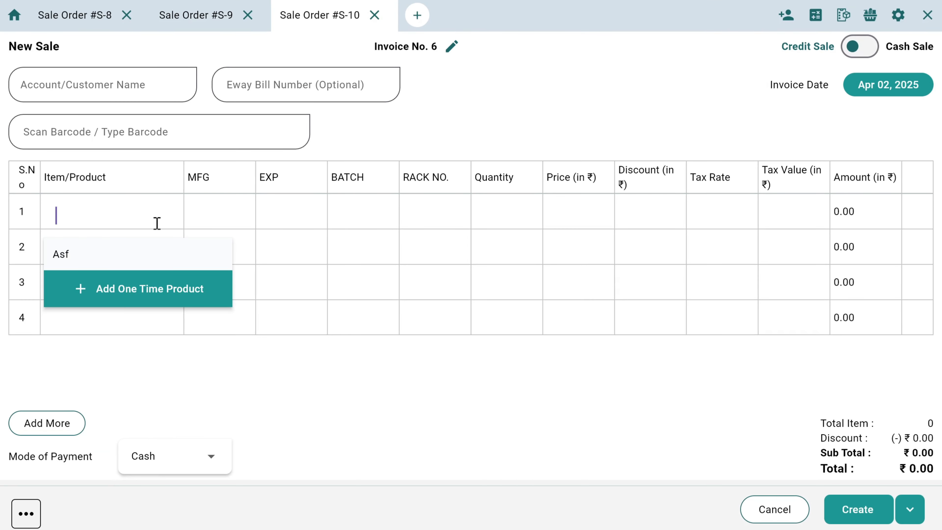
{"action": "left_click", "coordinate": [131, 256]}
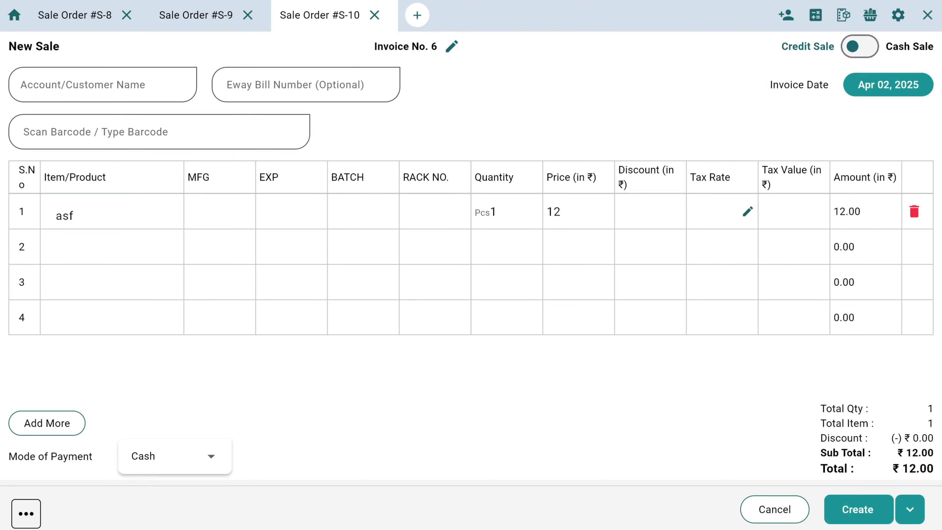
{"action": "left_click", "coordinate": [852, 511]}
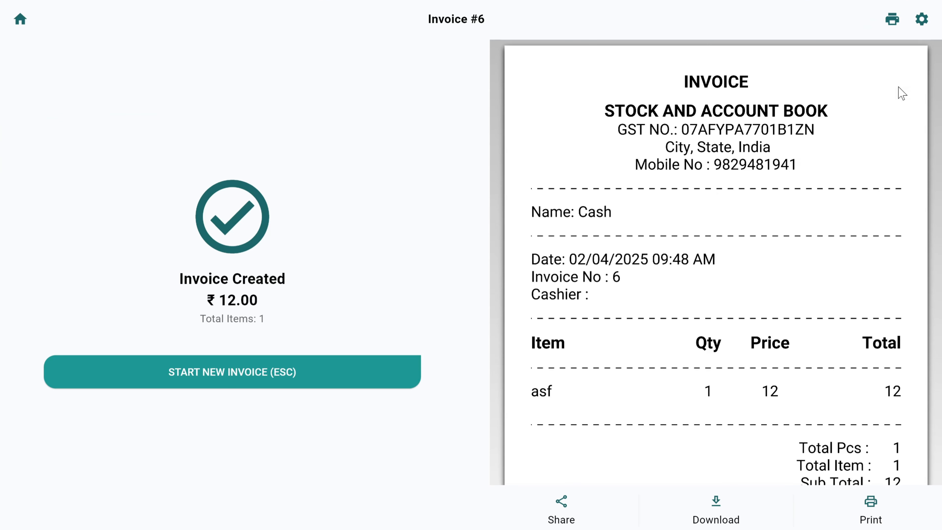
Step: Select asfasf - ABC as the default UPI QR code in the invoice settings and save them
{"action": "left_click", "coordinate": [920, 19]}
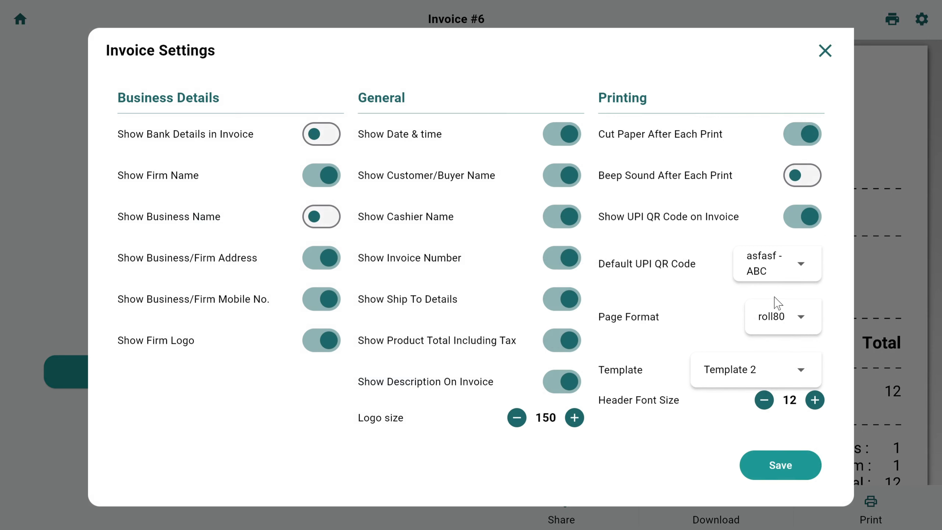
{"action": "left_click", "coordinate": [774, 268]}
{"action": "left_click", "coordinate": [773, 266]}
{"action": "left_click", "coordinate": [784, 464]}
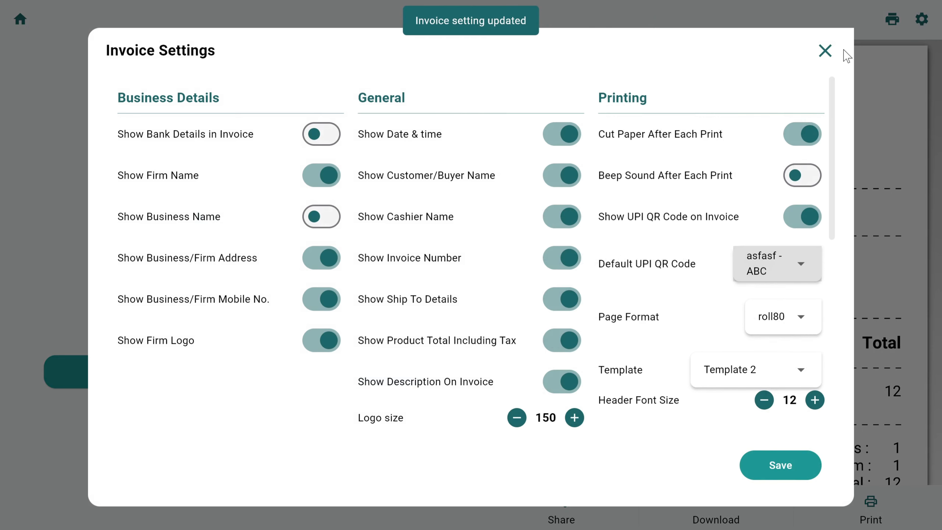
Step: Close the invoice settings, check the UPI QR code on the created invoice, and return to the home dashboard
{"action": "left_click", "coordinate": [825, 52]}
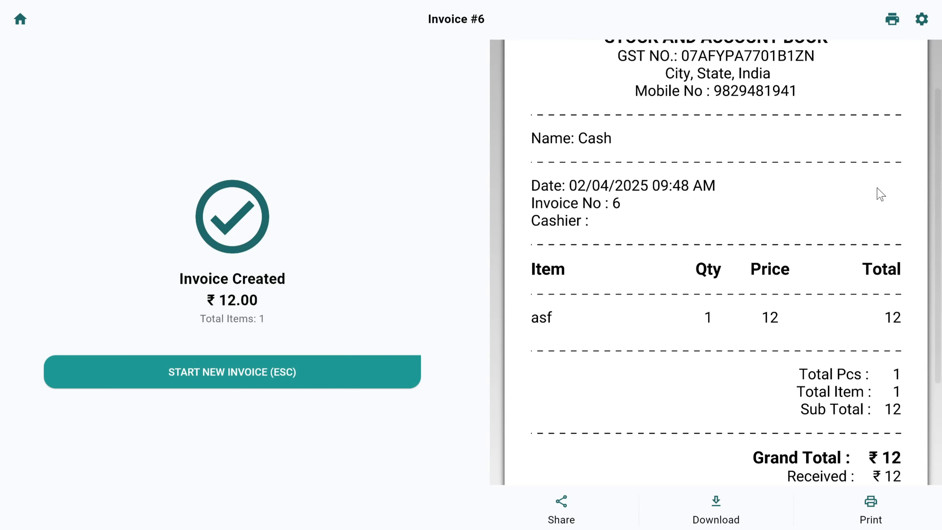
{"action": "scroll", "coordinate": [875, 208], "scroll_direction": "down", "scroll_amount": 5}
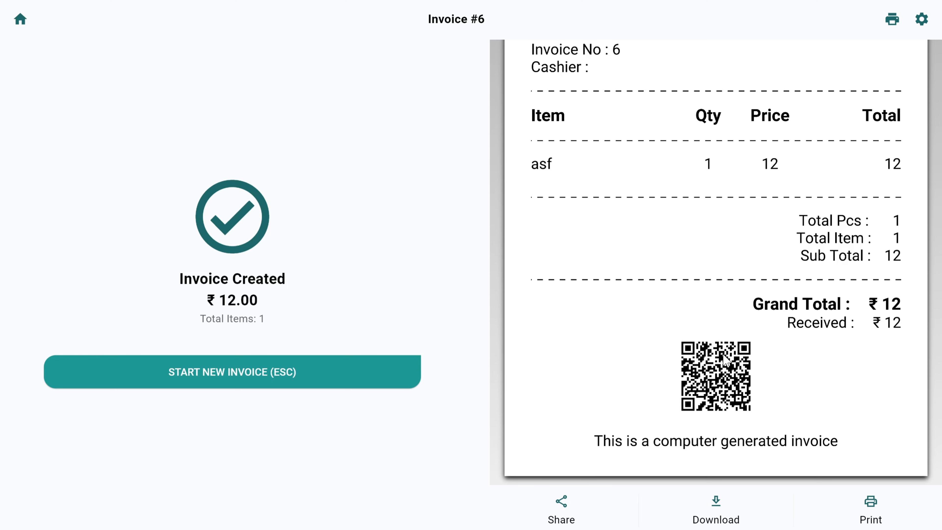
{"action": "left_click", "coordinate": [330, 367]}
{"action": "left_click", "coordinate": [15, 17]}
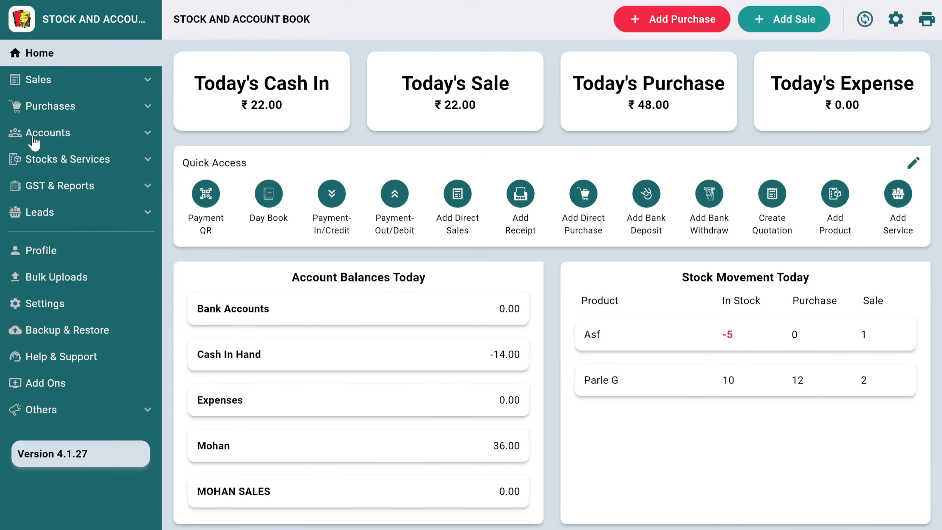
Step: Review the tax rates, expense accounts and day book in the Accounts section
{"action": "left_click", "coordinate": [52, 138]}
{"action": "left_click", "coordinate": [69, 242]}
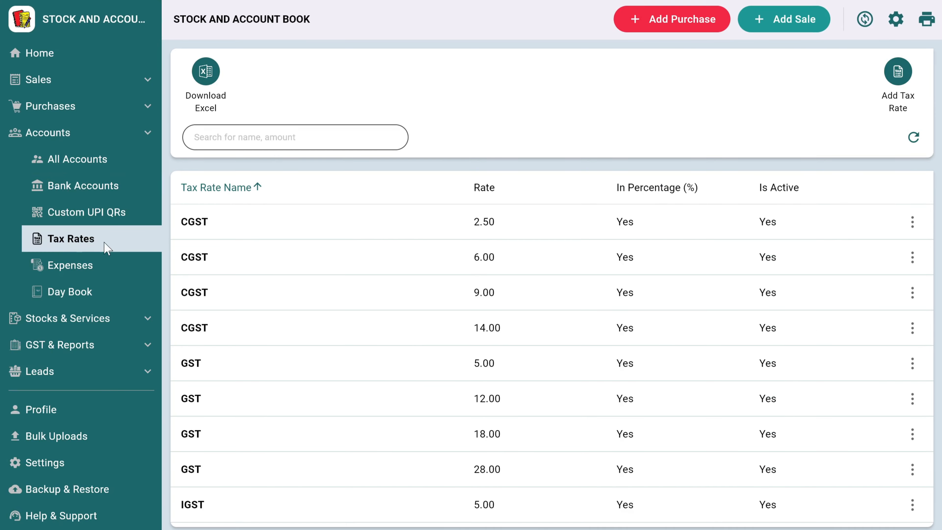
{"action": "scroll", "coordinate": [540, 272], "scroll_direction": "down", "scroll_amount": 5}
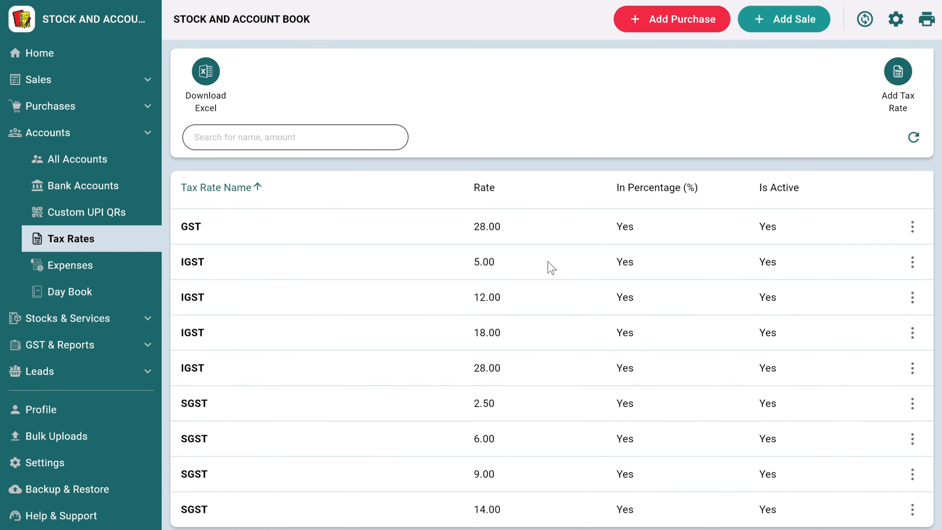
{"action": "left_click", "coordinate": [94, 268]}
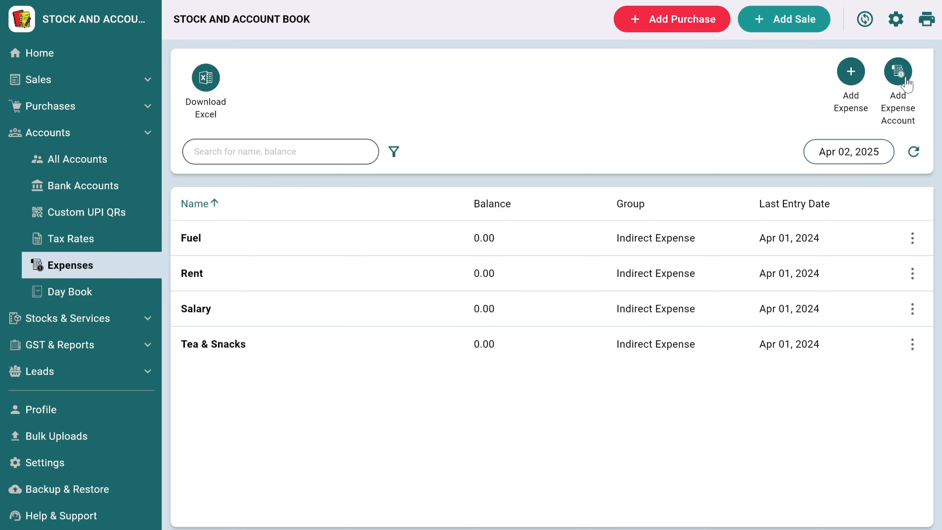
{"action": "left_click", "coordinate": [100, 292]}
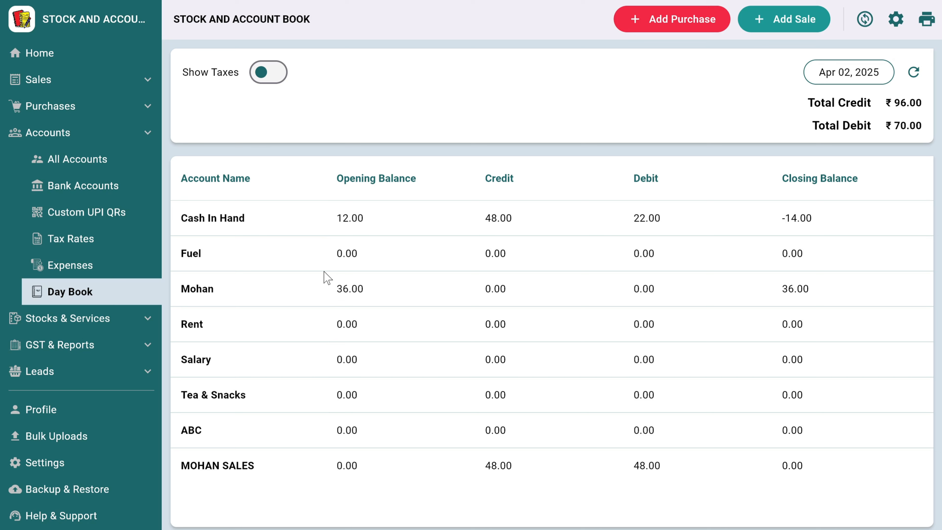
Step: Review Parle G's stock movements, the product and service lists, and the sales report
{"action": "left_click", "coordinate": [66, 320]}
{"action": "left_click", "coordinate": [300, 207]}
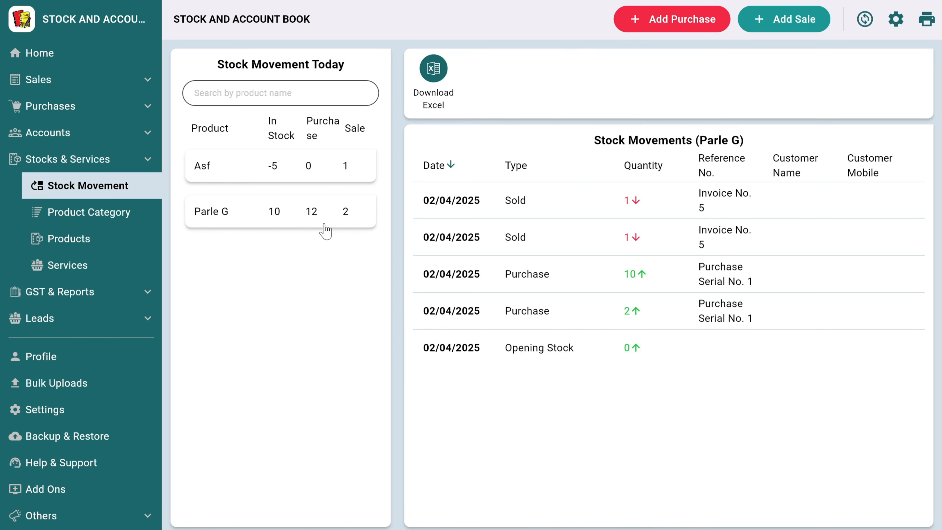
{"action": "left_click", "coordinate": [101, 240]}
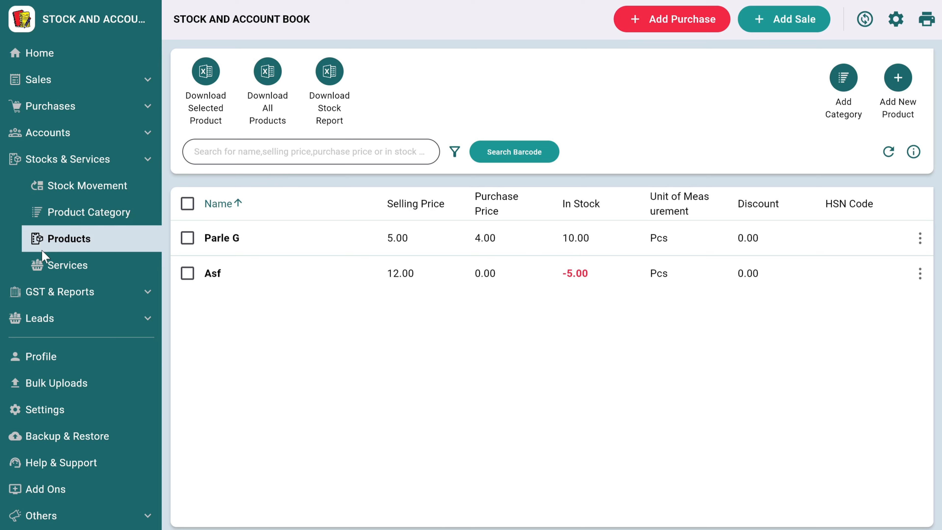
{"action": "left_click", "coordinate": [48, 265]}
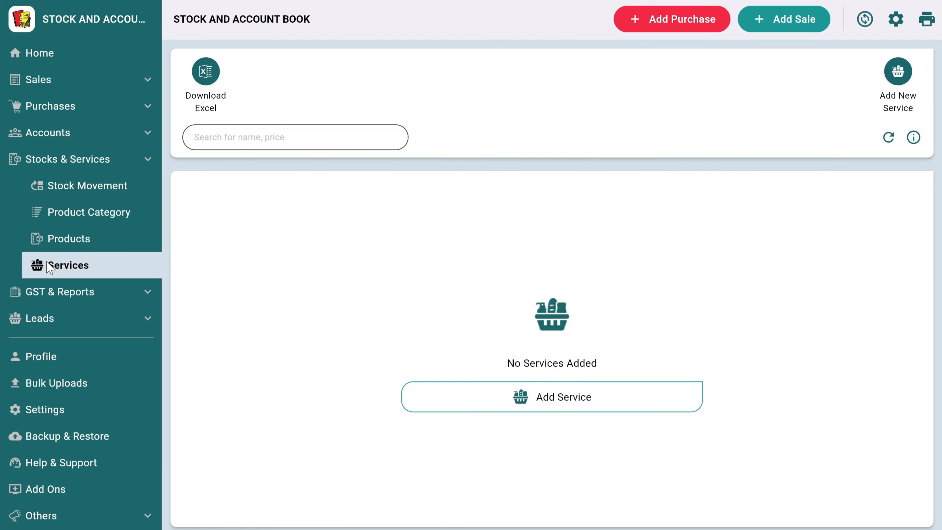
{"action": "left_click", "coordinate": [64, 293]}
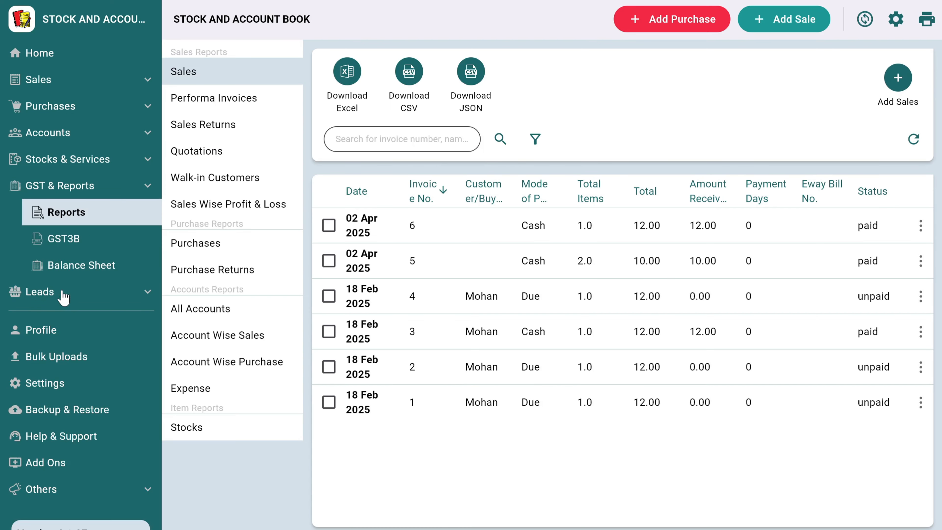
Step: Look through the billing, invoice, receipt, other, account and product settings, then close them without changes
{"action": "left_click", "coordinate": [45, 383]}
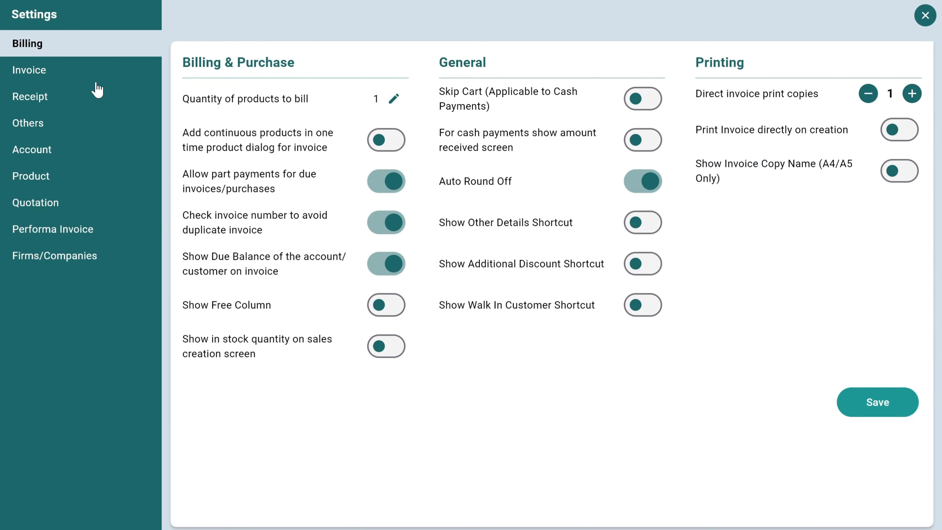
{"action": "left_click", "coordinate": [78, 75]}
{"action": "left_click", "coordinate": [80, 107]}
{"action": "left_click", "coordinate": [73, 132]}
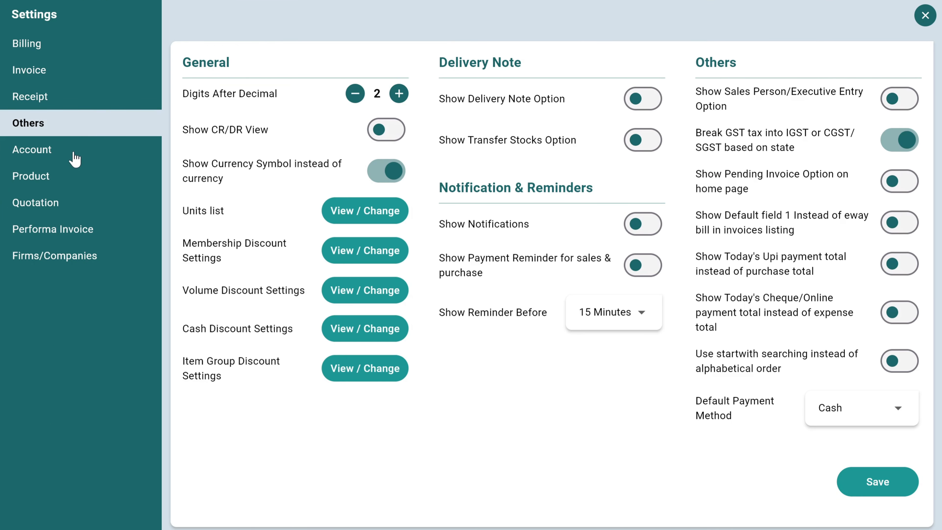
{"action": "left_click", "coordinate": [74, 158]}
{"action": "left_click", "coordinate": [76, 180]}
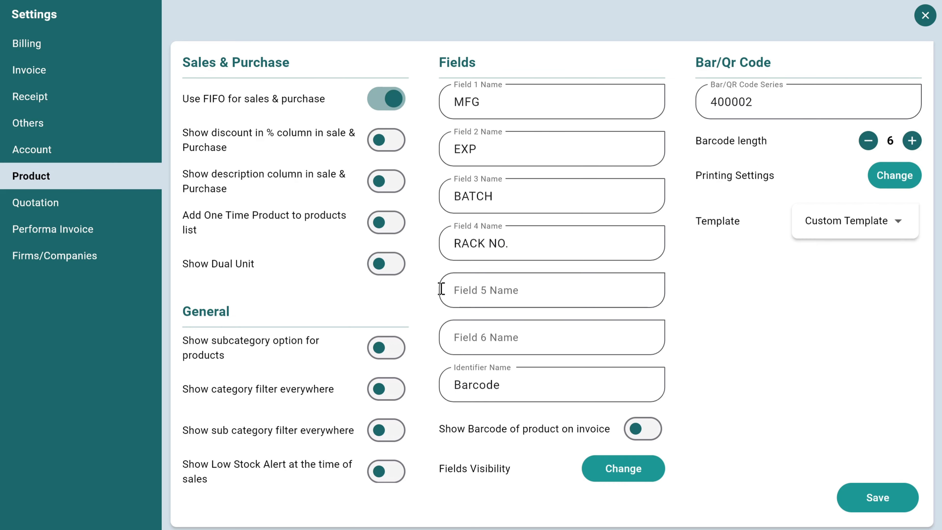
{"action": "scroll", "coordinate": [439, 289], "scroll_direction": "down", "scroll_amount": 3}
{"action": "scroll", "coordinate": [441, 288], "scroll_direction": "up", "scroll_amount": 3}
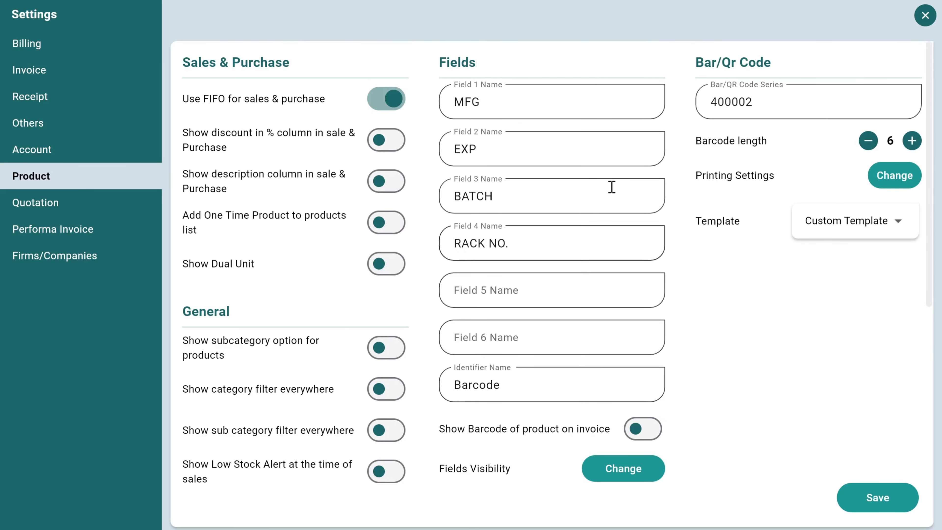
{"action": "left_click", "coordinate": [924, 15]}
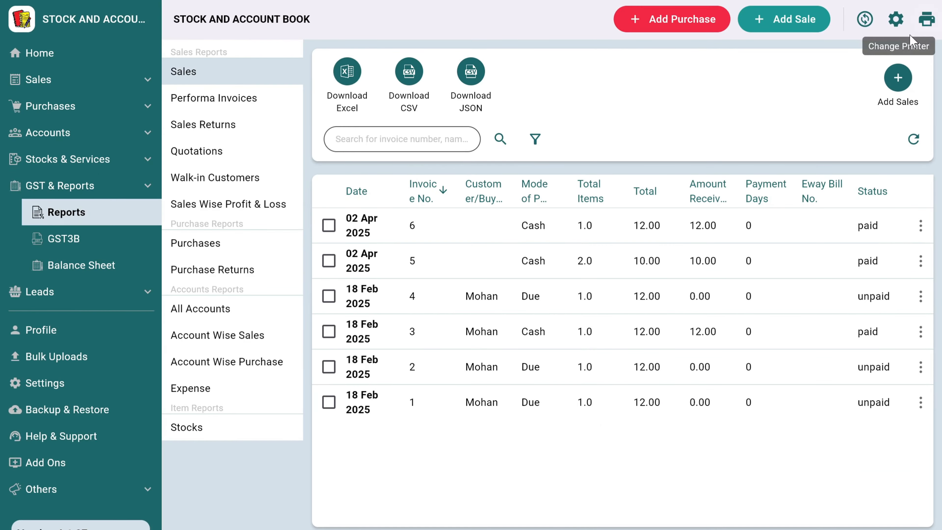
Step: Open Parle G's barcodes from the dashboard's stock movement list and save the labels for barcode 400001 to the Desktop as barcodes.pdf
{"action": "left_click", "coordinate": [53, 53]}
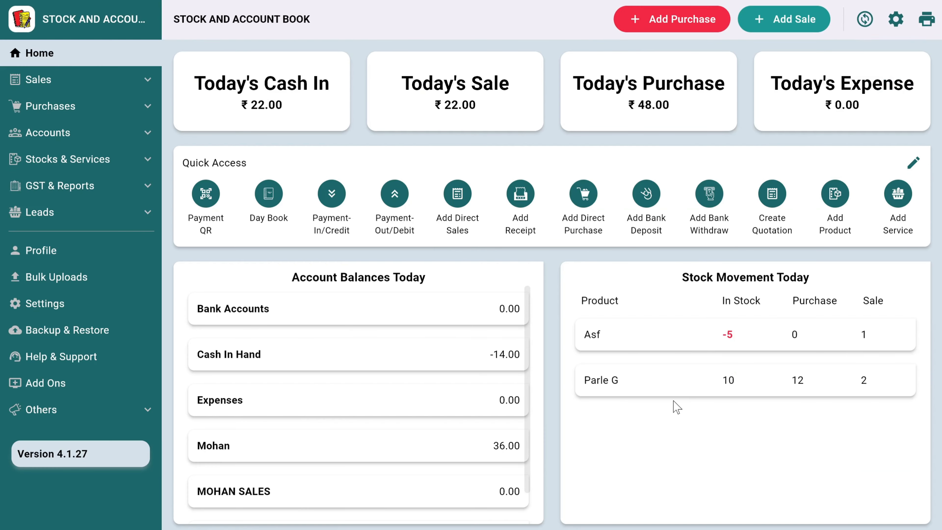
{"action": "left_click", "coordinate": [678, 394]}
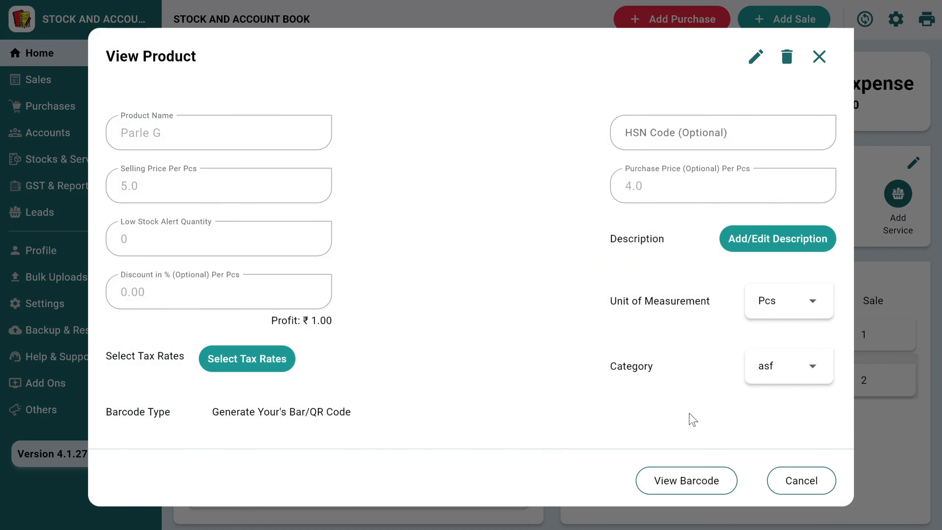
{"action": "left_click", "coordinate": [694, 481]}
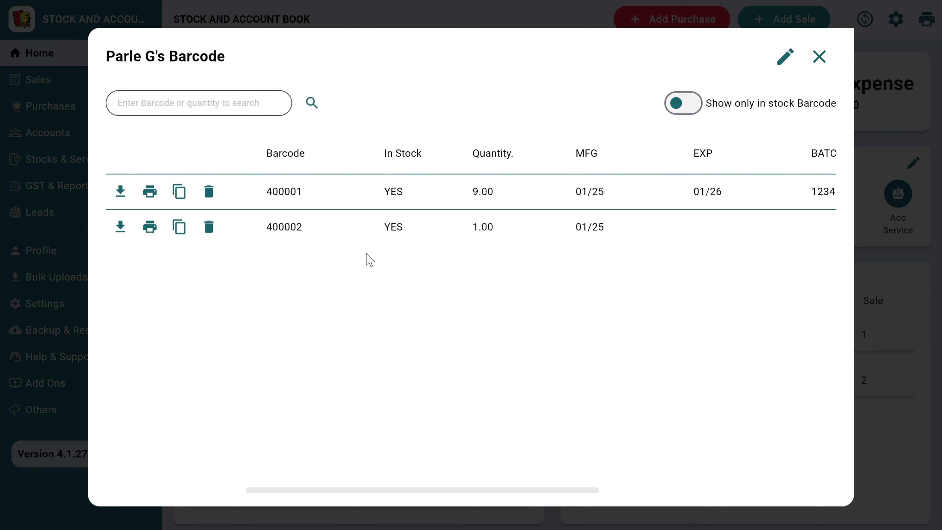
{"action": "left_click", "coordinate": [118, 196]}
{"action": "left_click", "coordinate": [118, 195]}
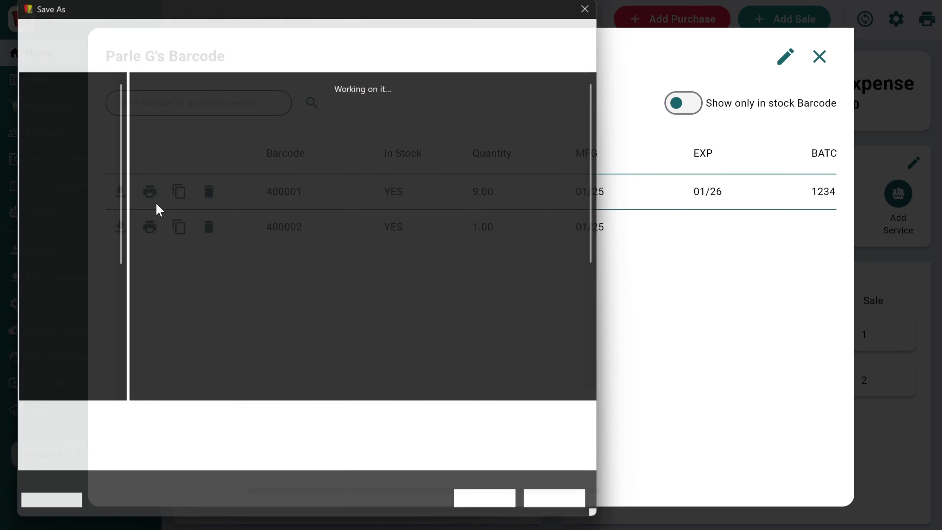
{"action": "left_click", "coordinate": [70, 196]}
{"action": "left_click", "coordinate": [507, 512]}
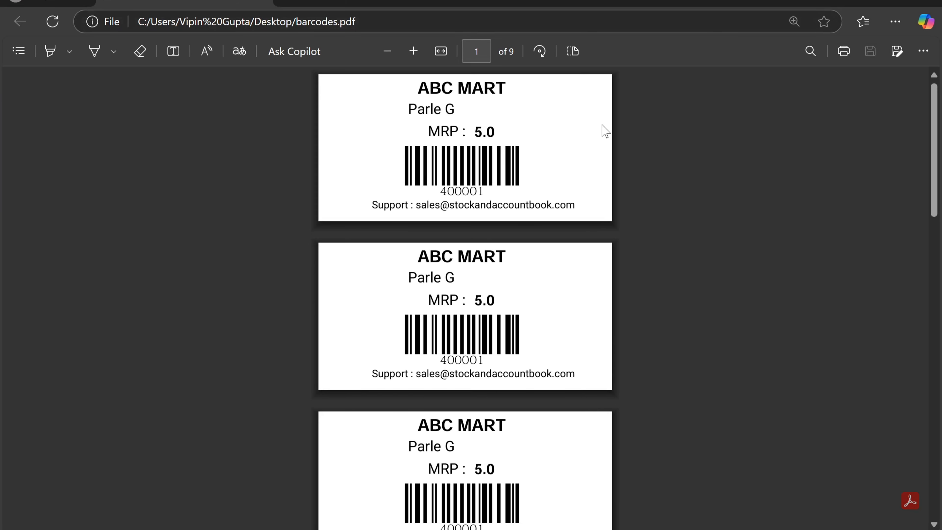
Step: Examine the Parle G label pages in barcodes.pdf, checking the product name, MRP and barcode on each label
{"action": "scroll", "coordinate": [592, 141], "scroll_direction": "up", "scroll_amount": 4}
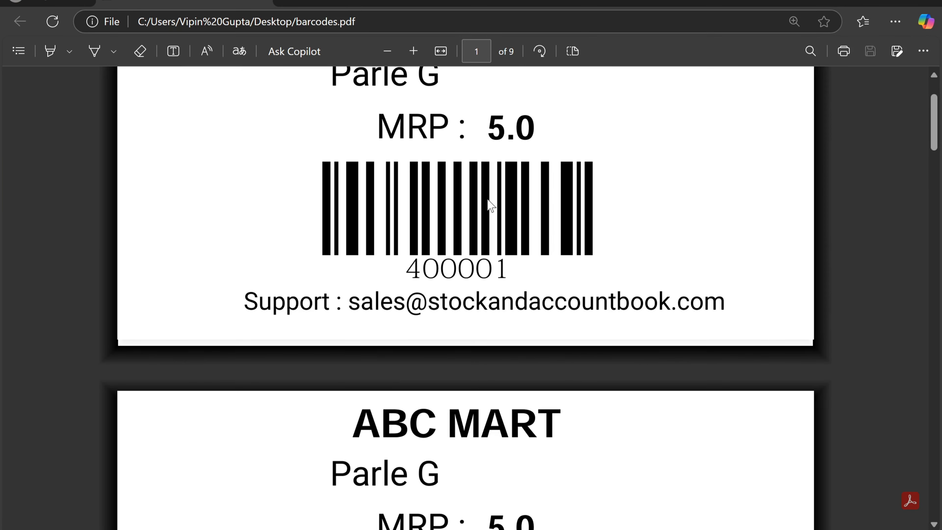
{"action": "scroll", "coordinate": [490, 205], "scroll_direction": "down", "scroll_amount": 5}
{"action": "scroll", "coordinate": [487, 188], "scroll_direction": "up", "scroll_amount": 2}
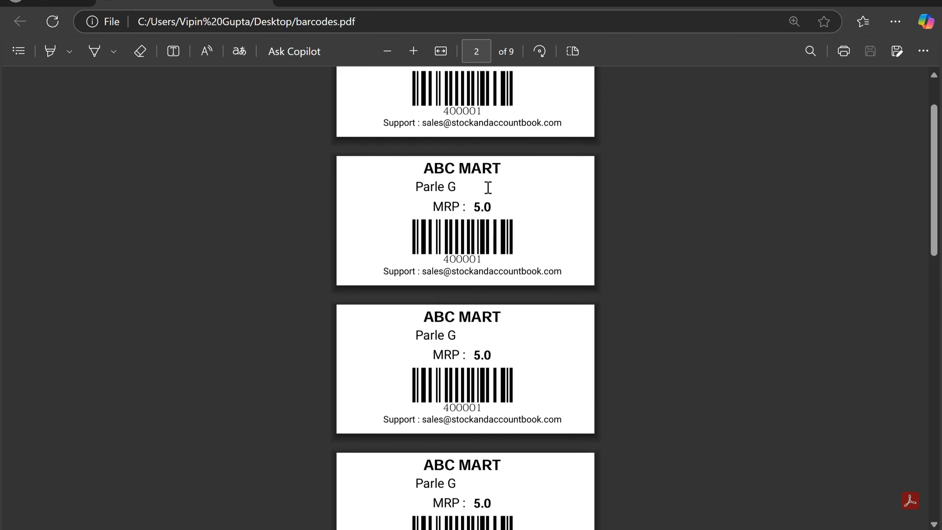
{"action": "scroll", "coordinate": [488, 187], "scroll_direction": "down", "scroll_amount": 6}
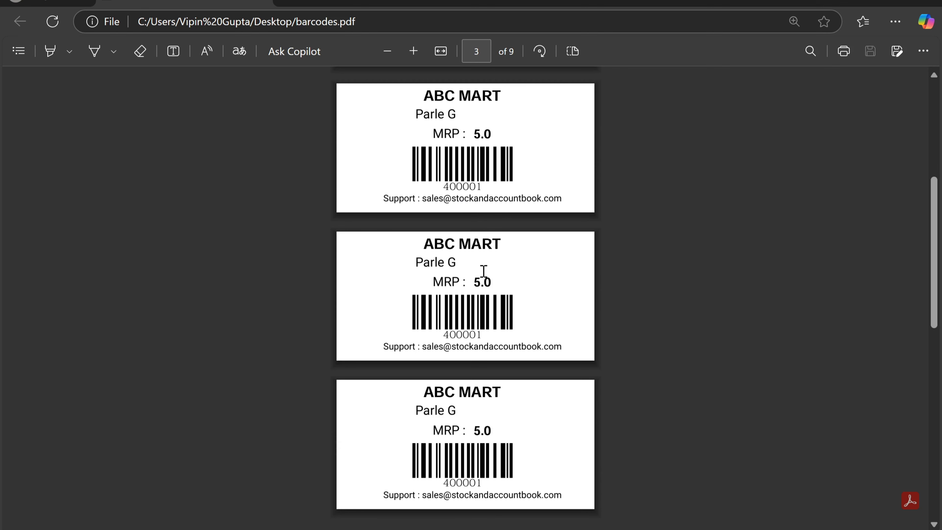
{"action": "left_click_drag", "start_coordinate": [455, 263], "coordinate": [407, 263]}
{"action": "scroll", "coordinate": [482, 289], "scroll_direction": "down", "scroll_amount": 10}
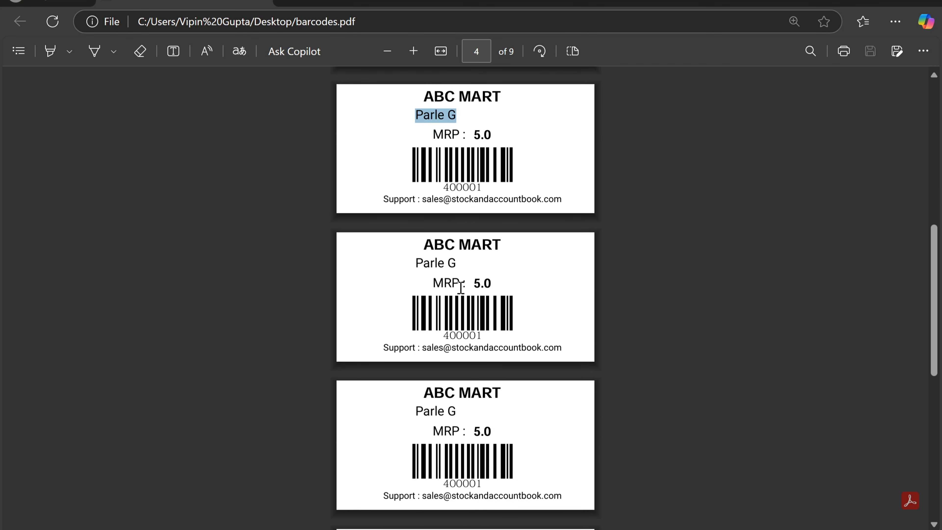
{"action": "scroll", "coordinate": [465, 293], "scroll_direction": "down", "scroll_amount": 3}
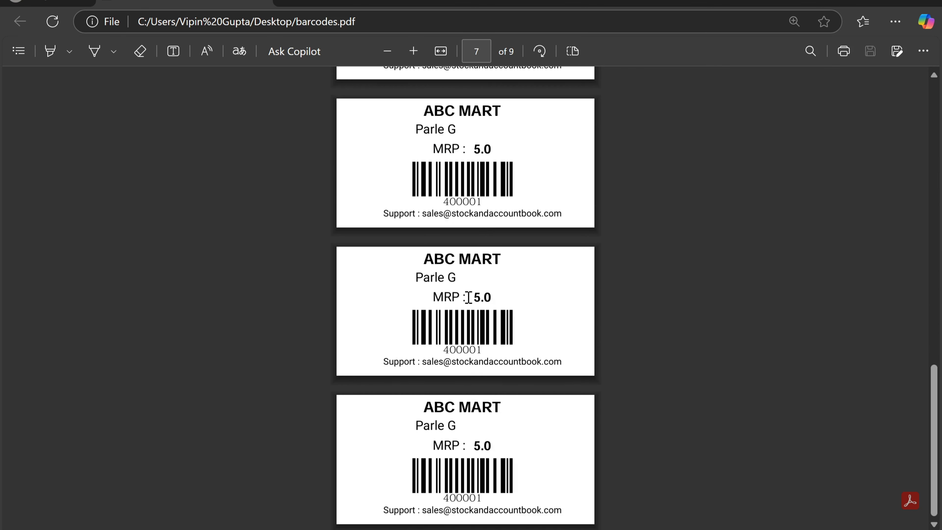
{"action": "scroll", "coordinate": [468, 296], "scroll_direction": "up", "scroll_amount": 15}
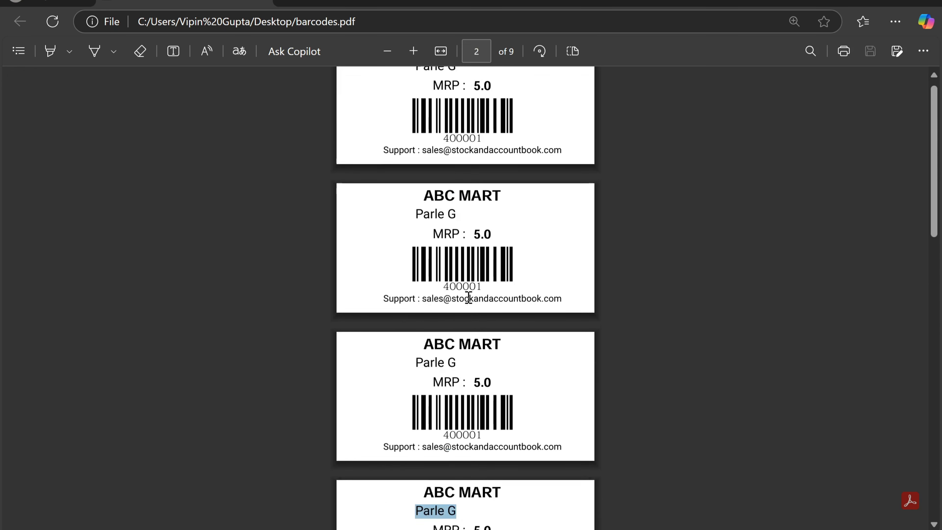
{"action": "scroll", "coordinate": [520, 254], "scroll_direction": "down", "scroll_amount": 15}
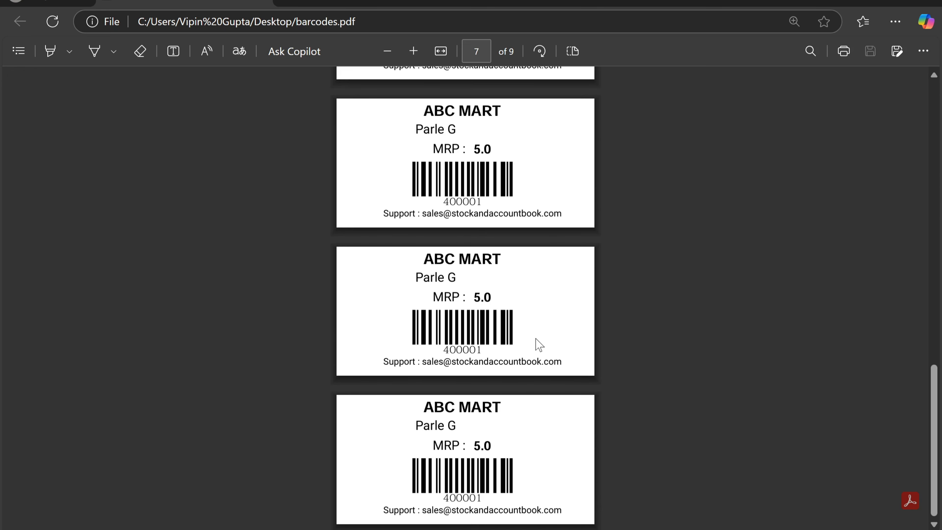
{"action": "scroll", "coordinate": [536, 343], "scroll_direction": "up", "scroll_amount": 15}
{"action": "scroll", "coordinate": [539, 343], "scroll_direction": "down", "scroll_amount": 15}
{"action": "left_click_drag", "start_coordinate": [415, 128], "coordinate": [480, 146]}
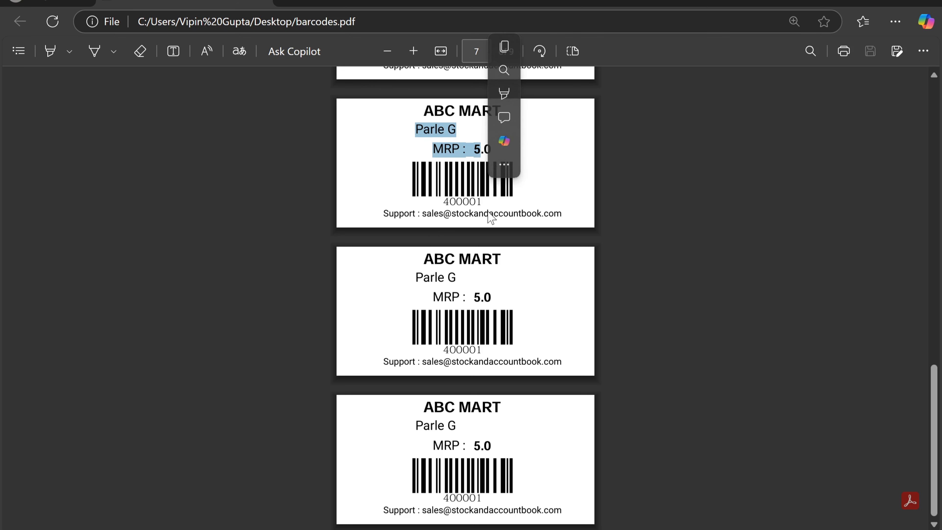